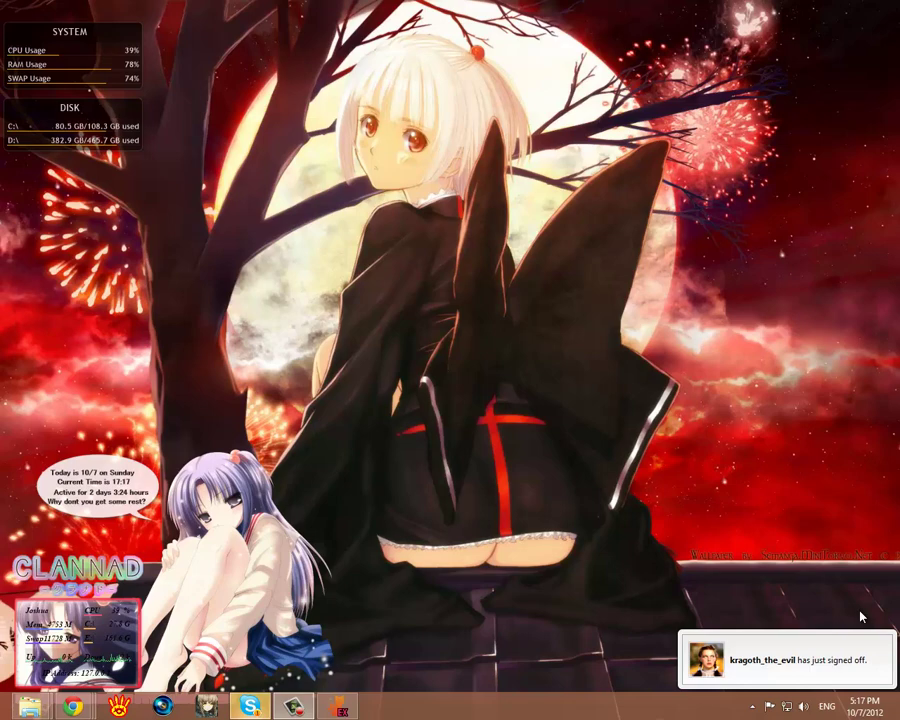
click(884, 645)
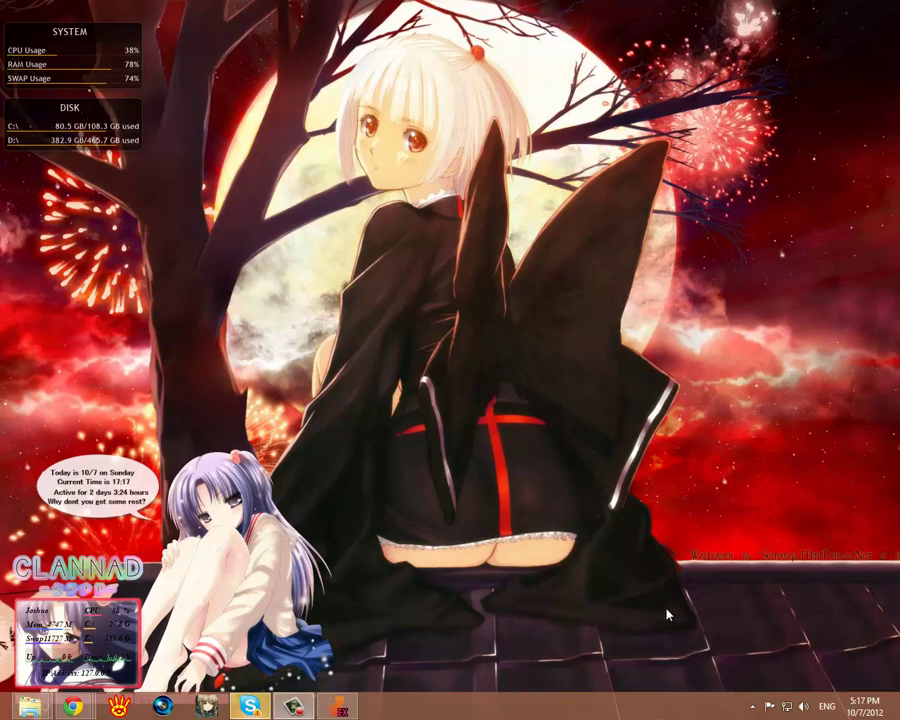
key(super)
scroll(586, 474, down, 3)
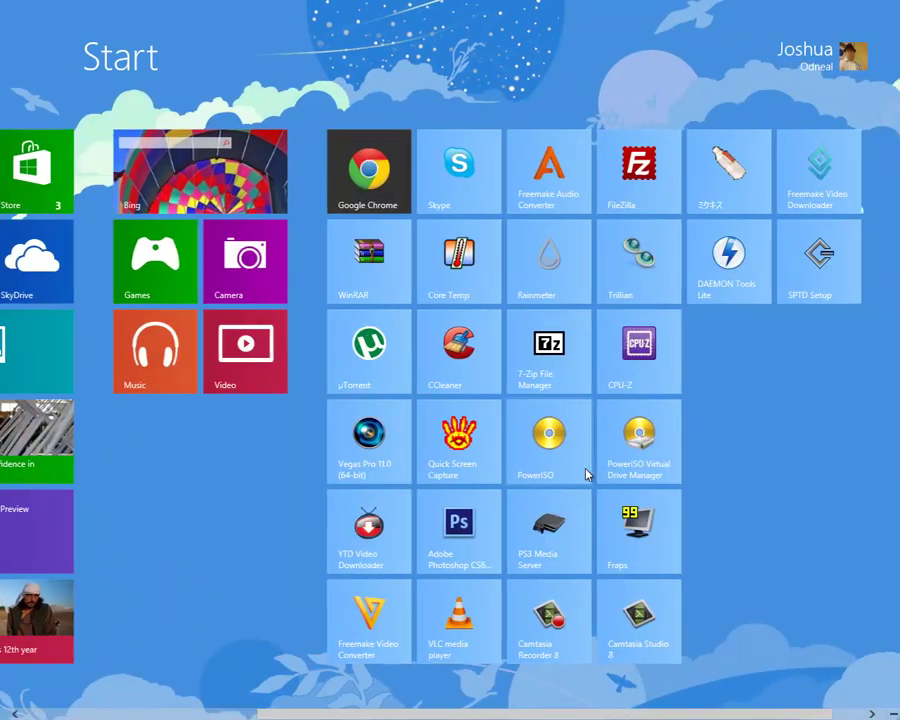
key(super)
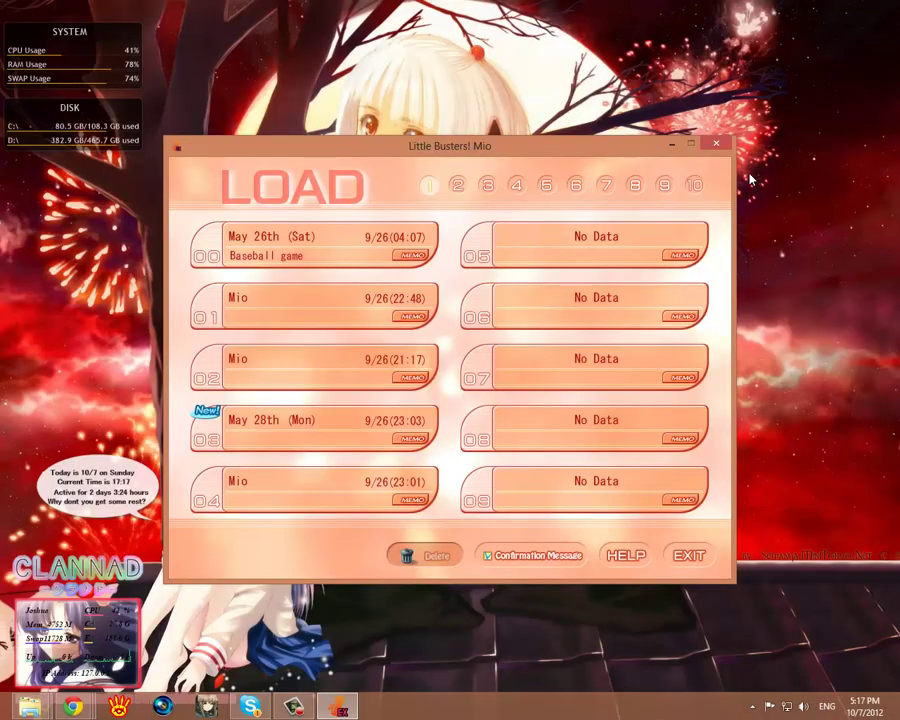
click(670, 145)
Search the apps for "contro", launch Control Panel and open the Region settings under Clock, Language, and Region.
mouse_move(897, 4)
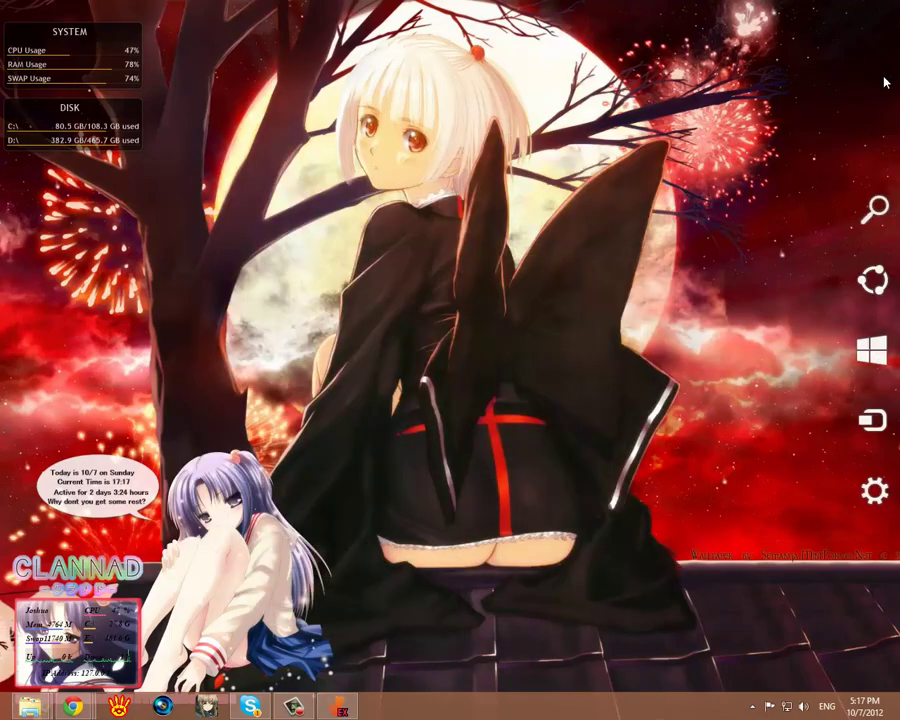
click(870, 205)
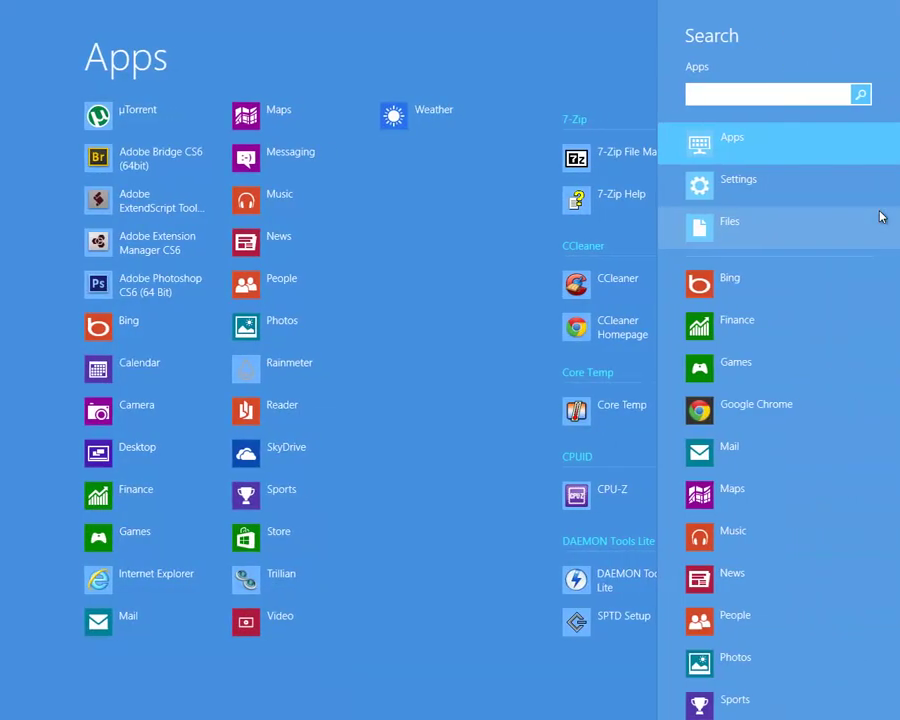
text(contro)
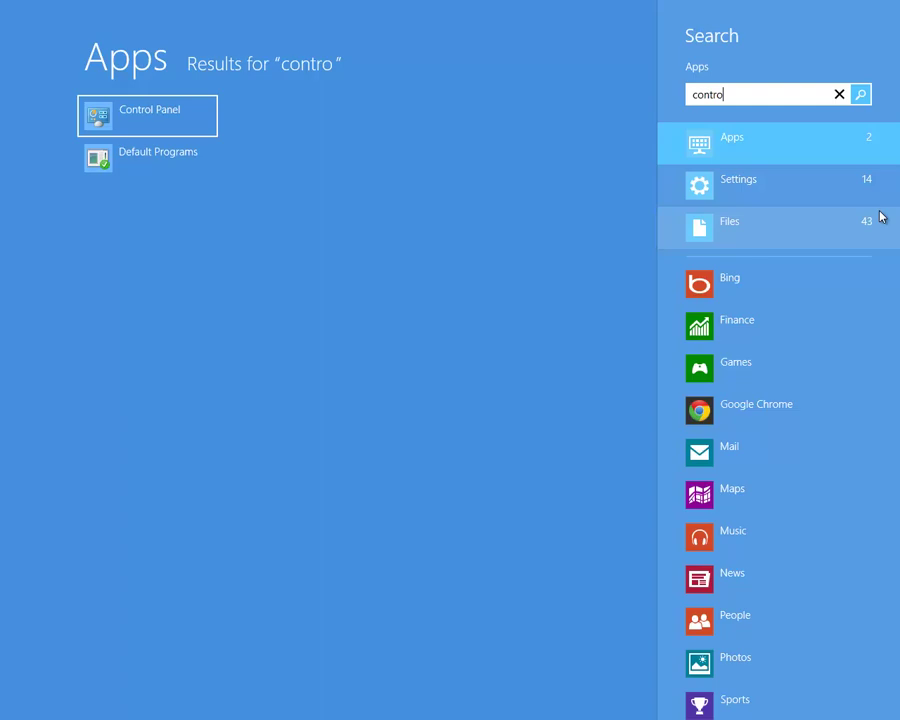
key(Return)
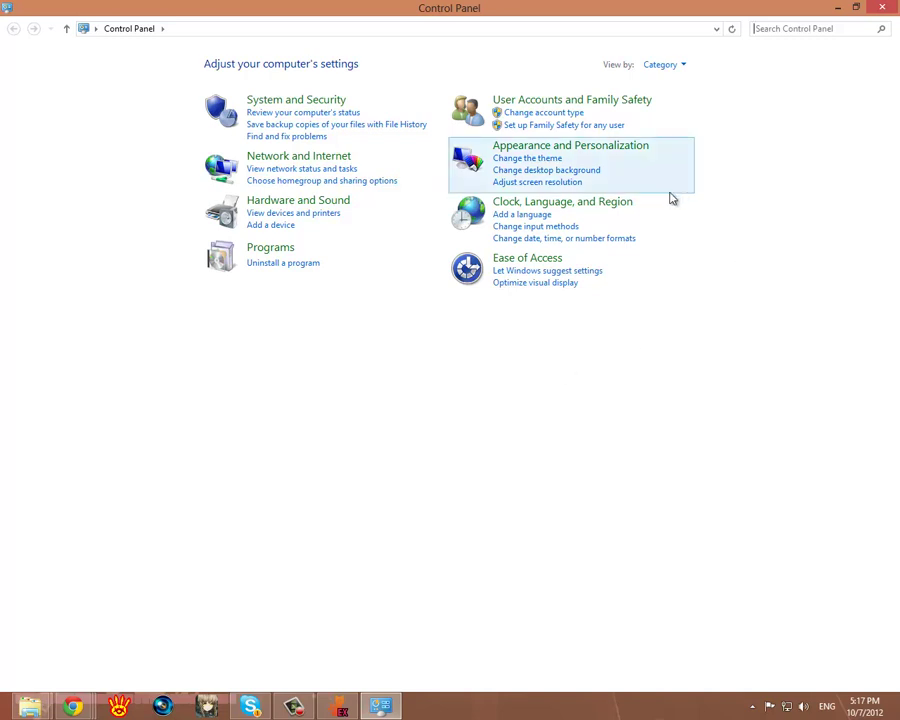
click(585, 213)
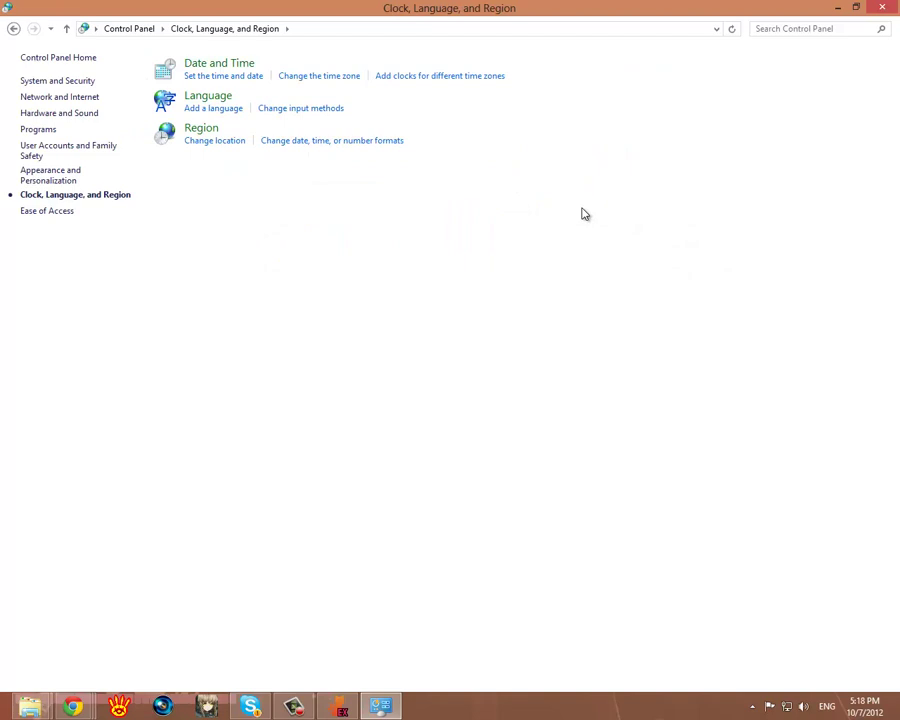
click(205, 133)
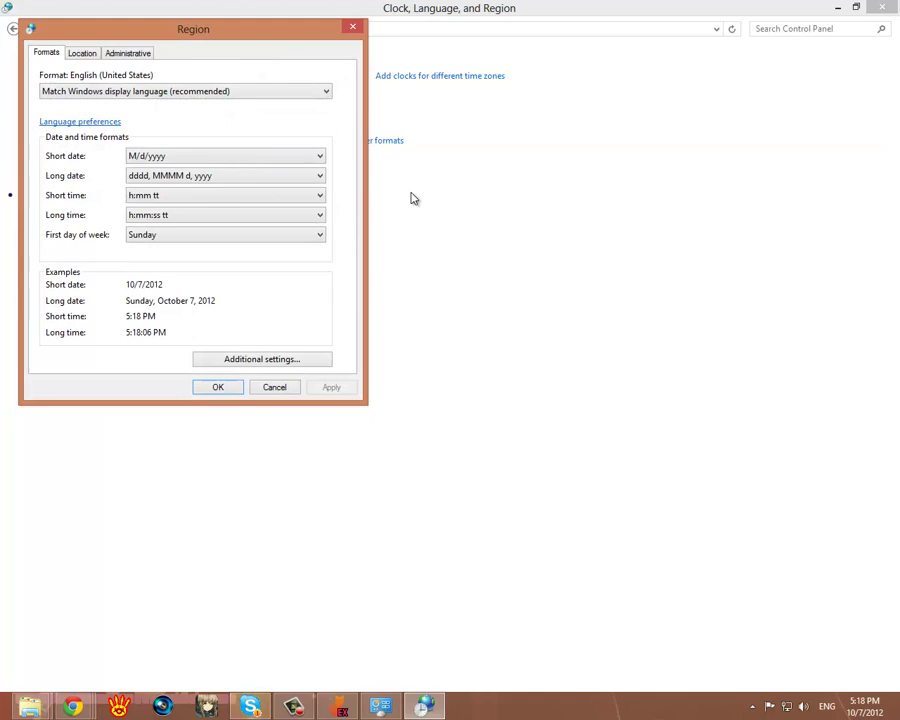
Set the home location in the Region settings to Japan and apply the change.
click(84, 60)
click(97, 137)
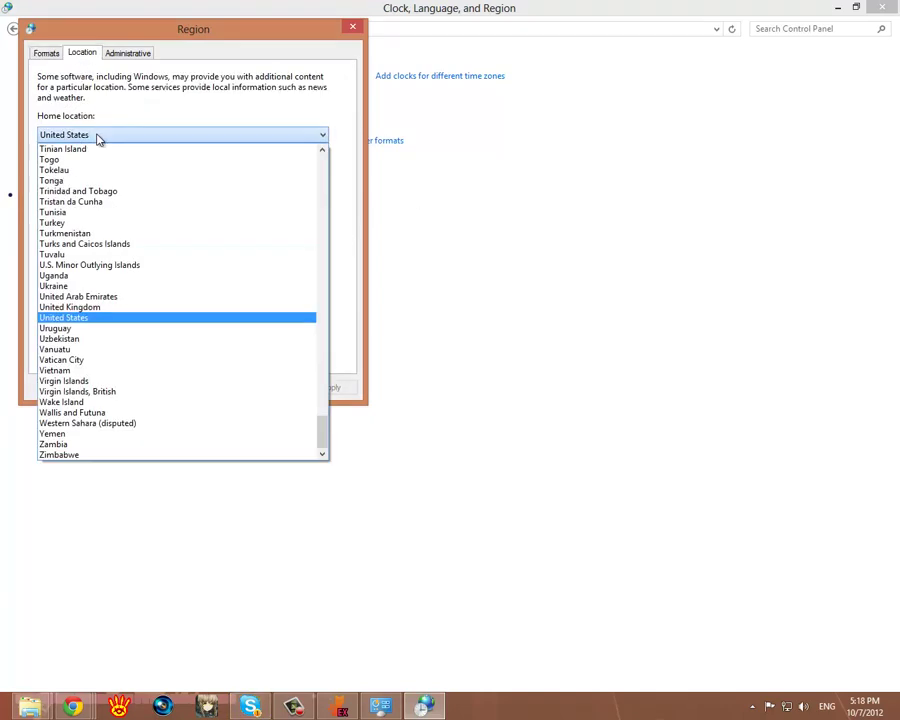
click(97, 137)
click(96, 137)
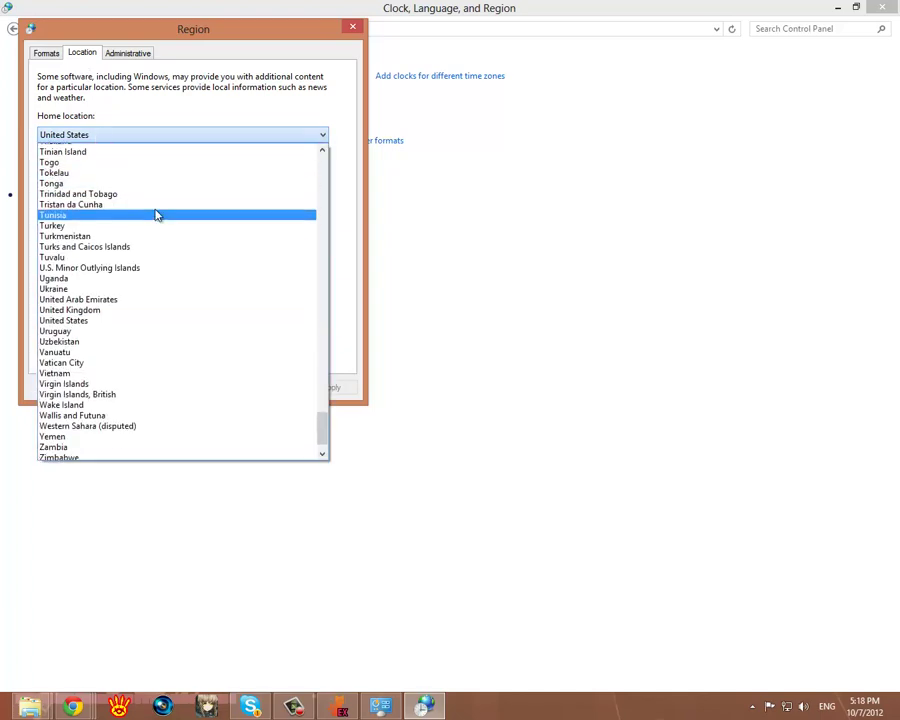
scroll(155, 215, up, 3)
scroll(155, 215, up, 8)
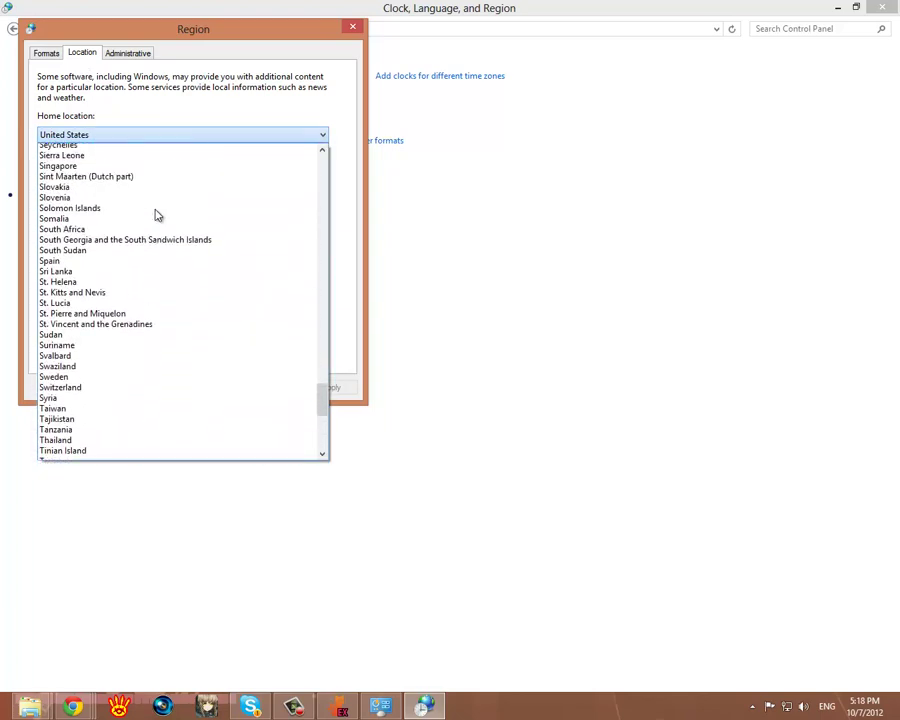
scroll(155, 215, up, 9)
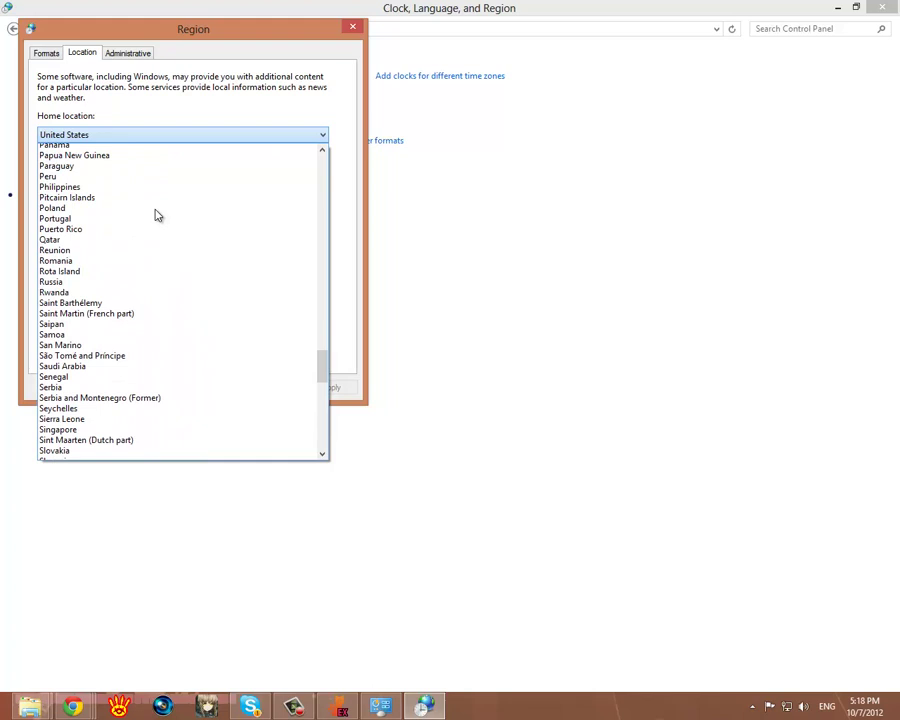
key(j)
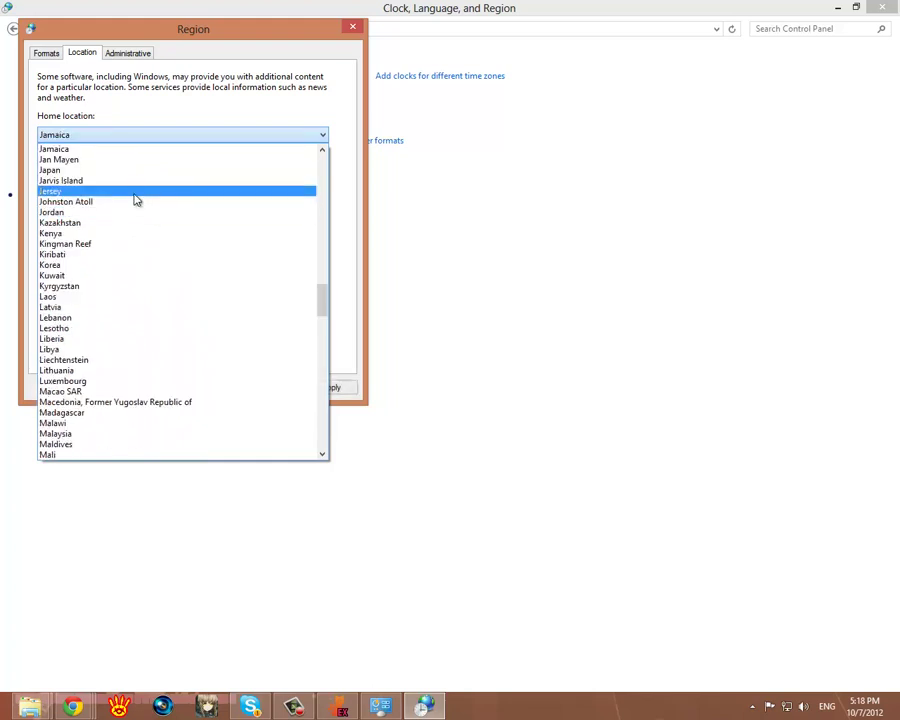
scroll(129, 165, up, 2)
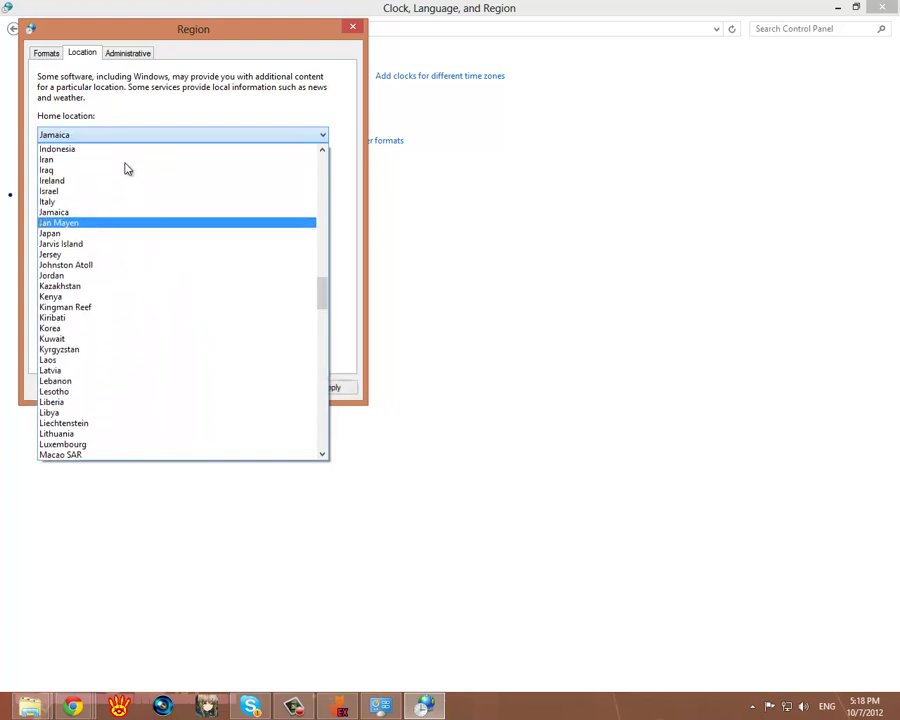
click(118, 234)
click(333, 390)
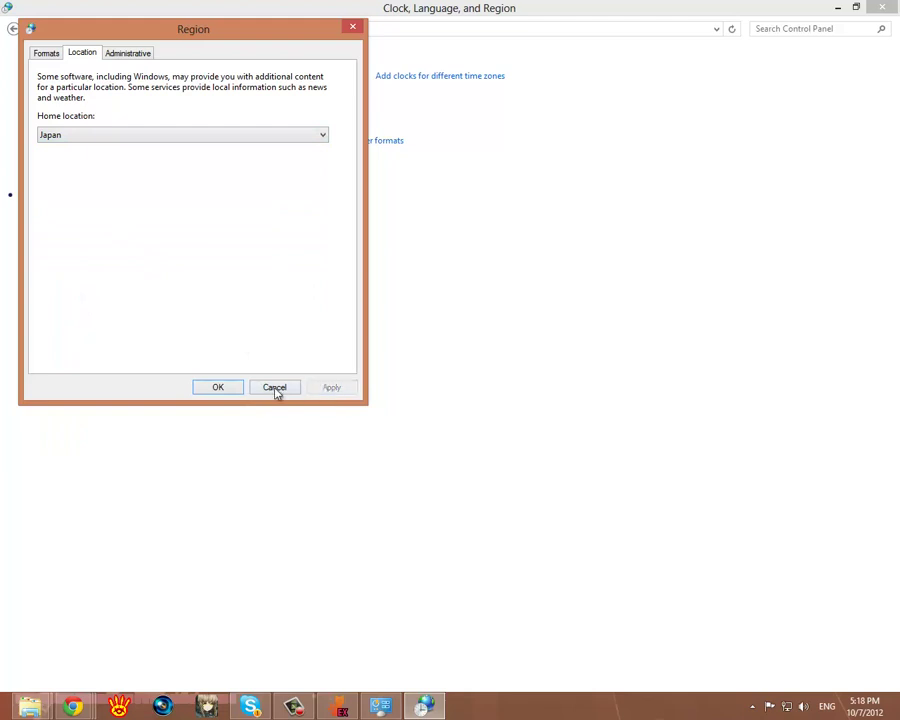
Set the system locale for non-Unicode programs to Japanese (Japan), accept the Region settings and close Control Panel.
click(127, 53)
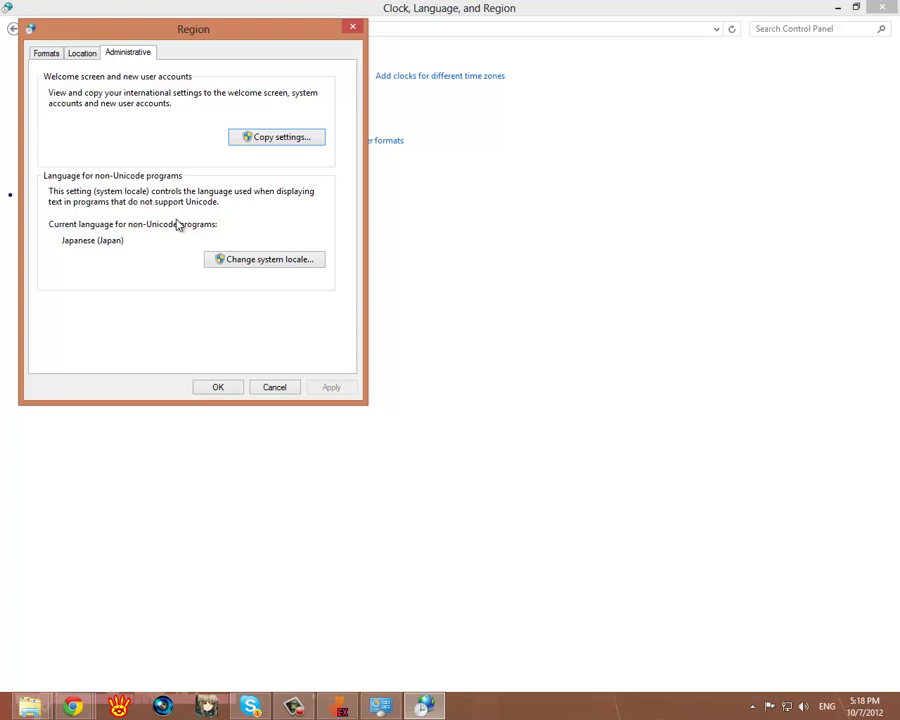
click(253, 262)
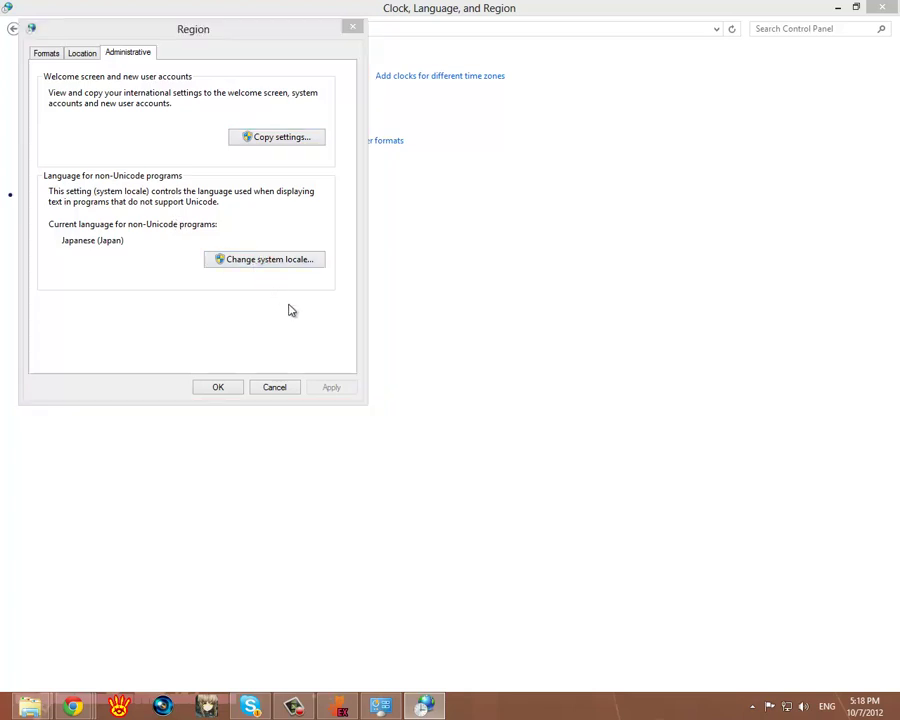
click(84, 134)
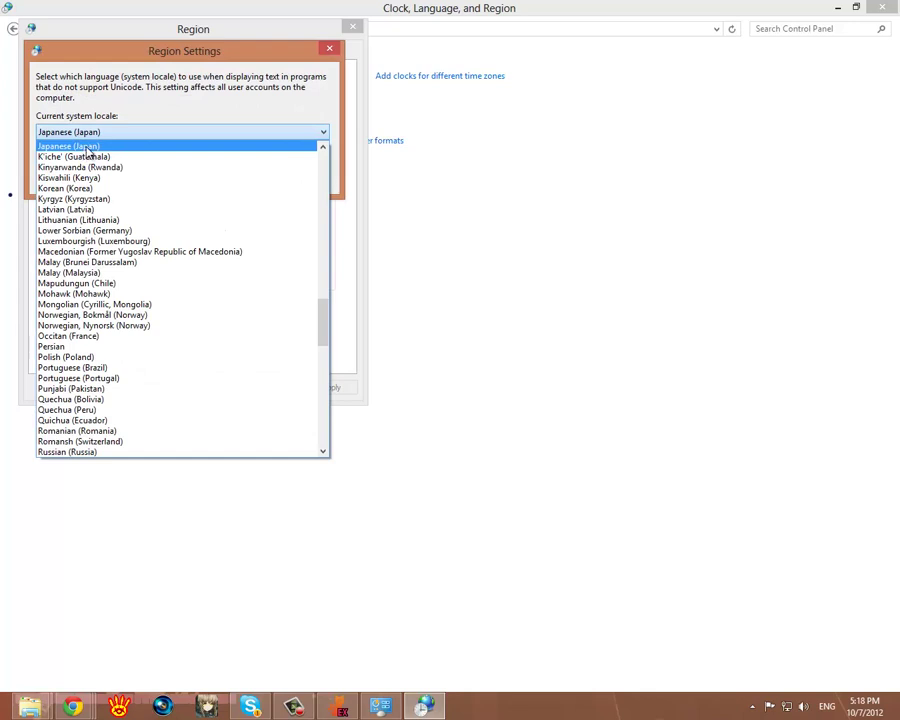
click(87, 147)
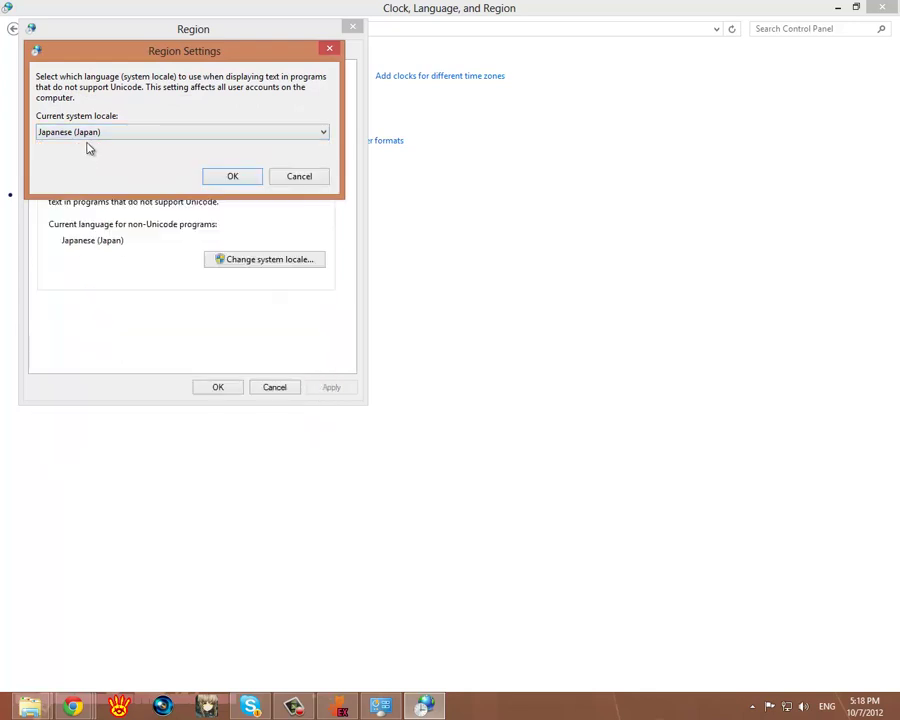
click(231, 182)
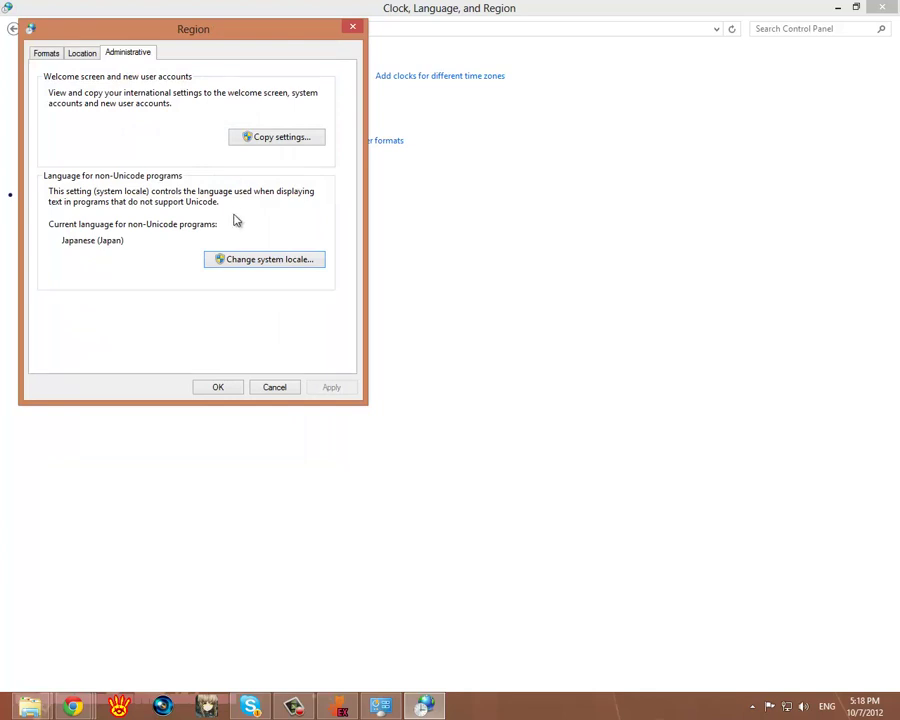
click(221, 390)
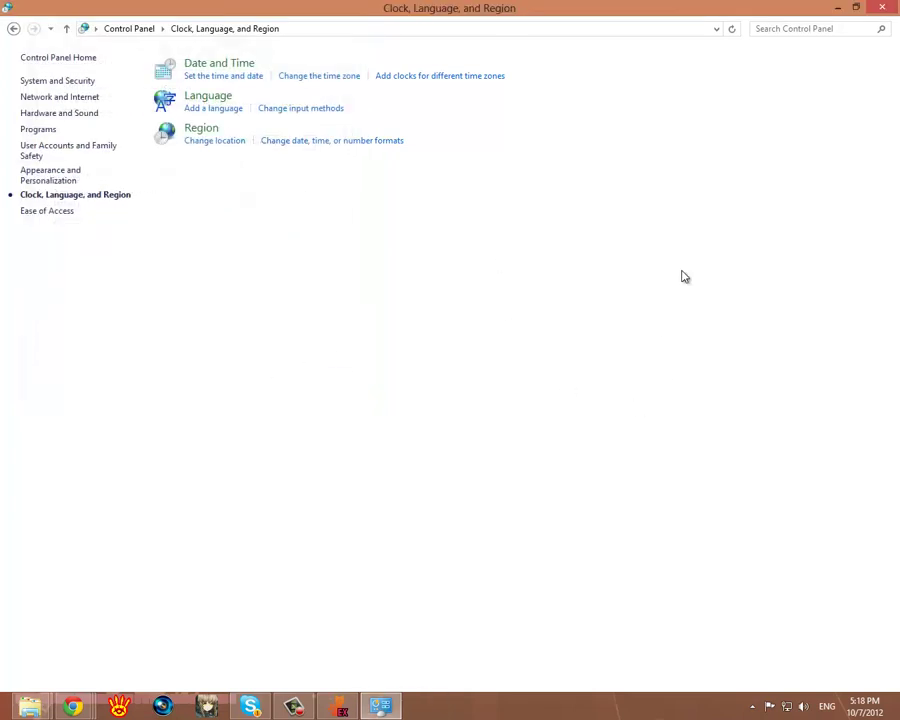
click(884, 8)
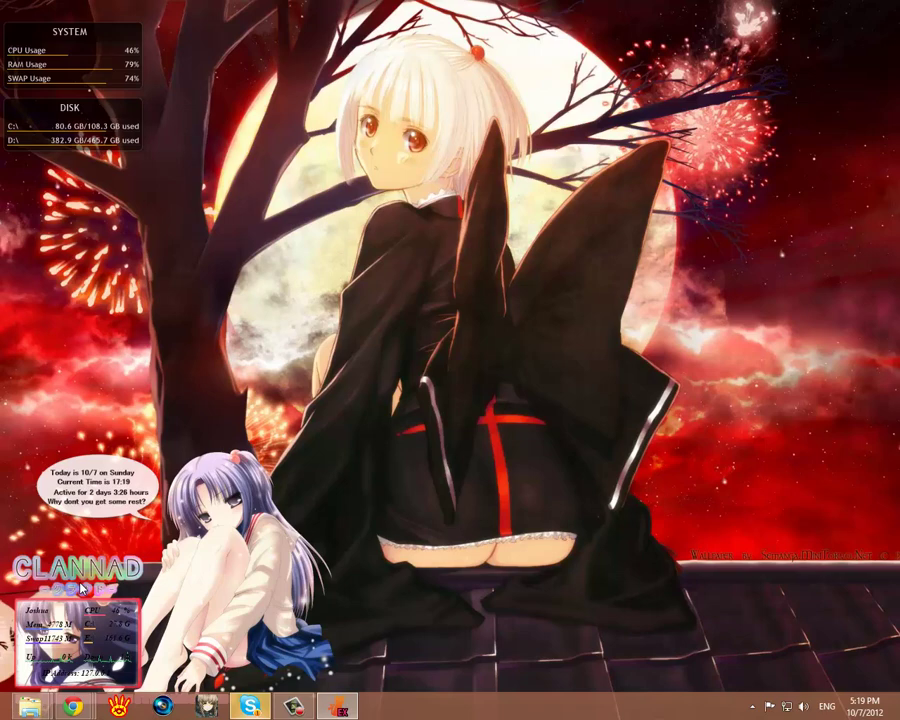
Switch to Chrome and examine the Little Busters! page's game, English patch and related links, then minimize the browser.
mouse_move(30, 707)
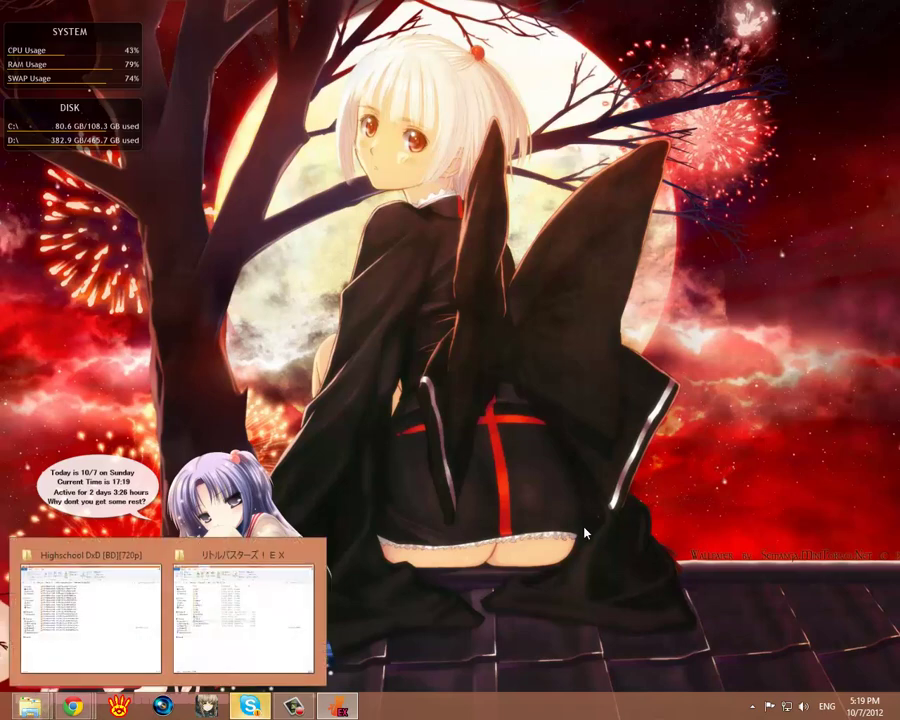
mouse_move(74, 710)
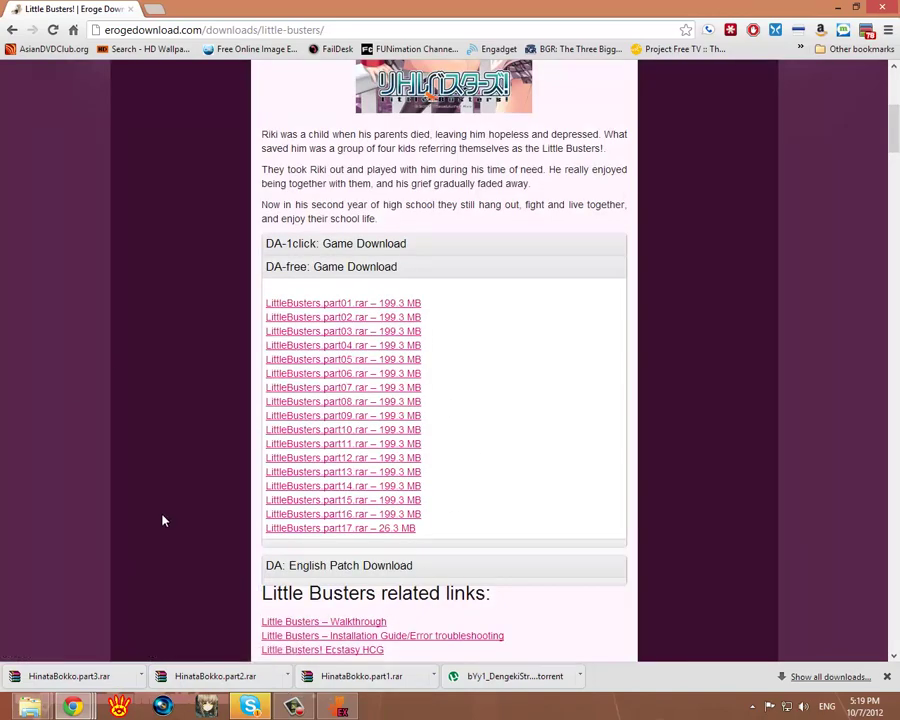
scroll(164, 520, up, 3)
scroll(164, 520, up, 2)
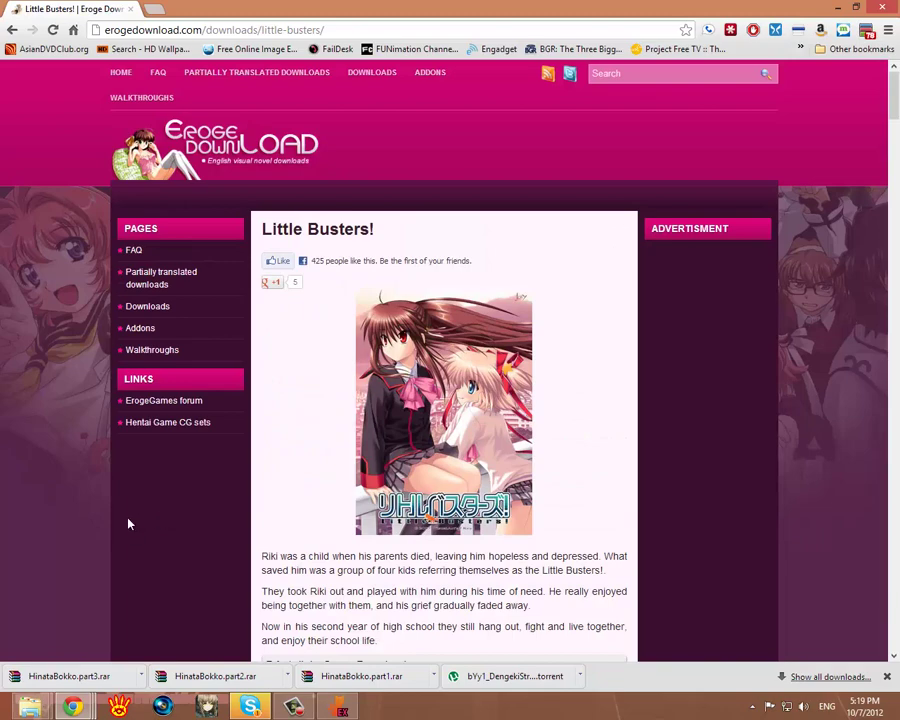
scroll(118, 538, down, 6)
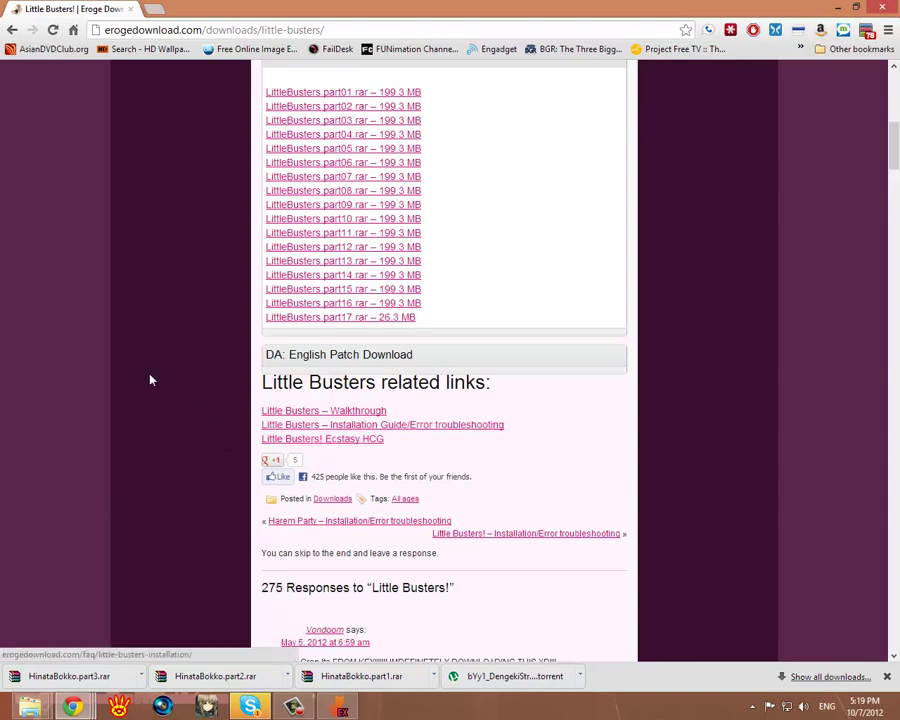
click(837, 7)
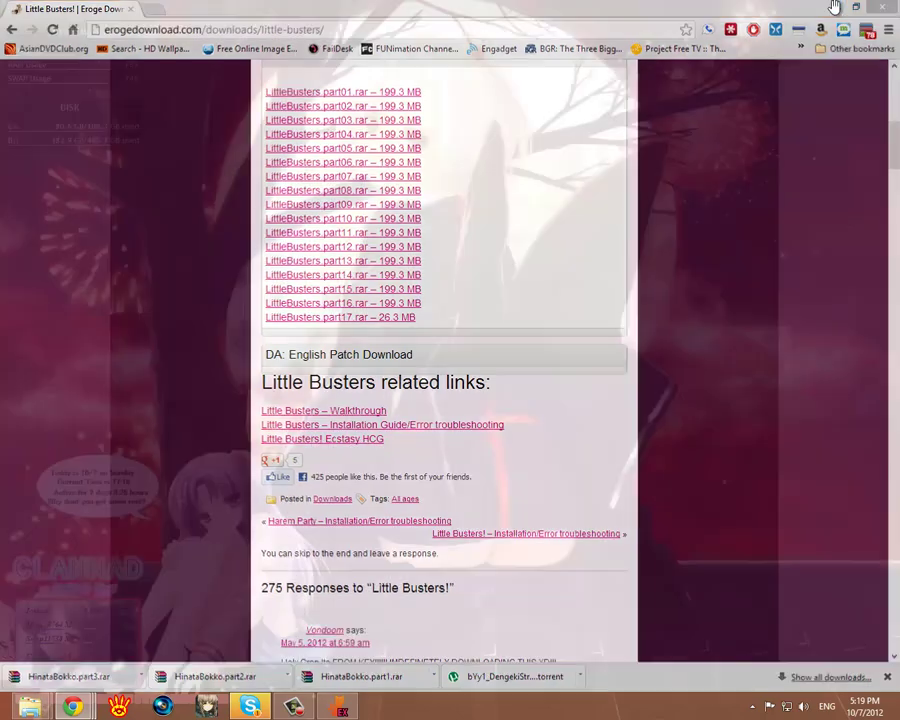
Open the Downloads folder in File Explorer and go to the Little.Busters folder inside VN.
right_click(32, 712)
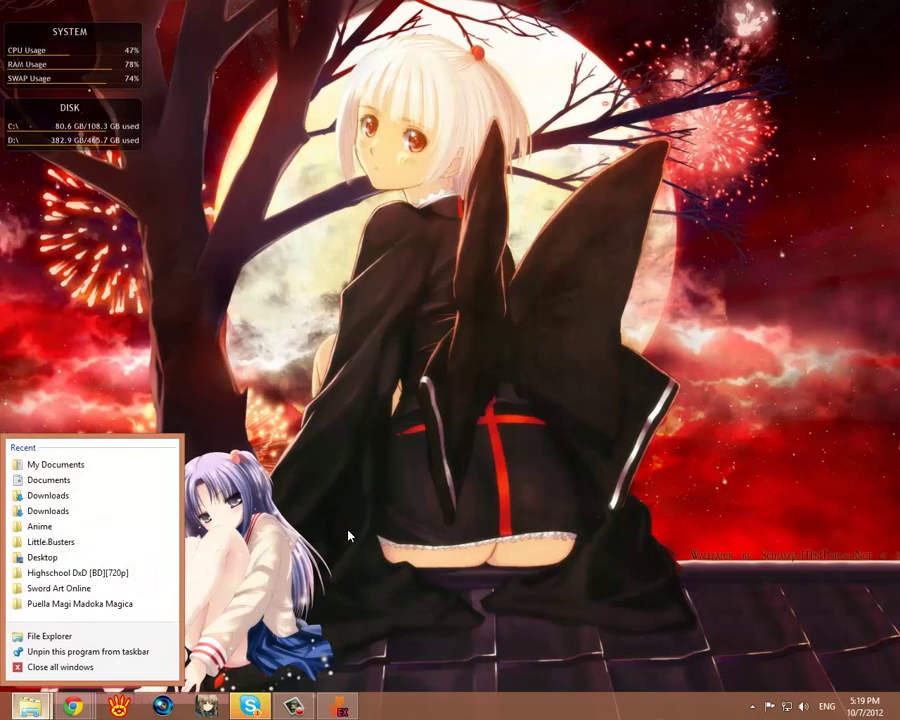
click(68, 512)
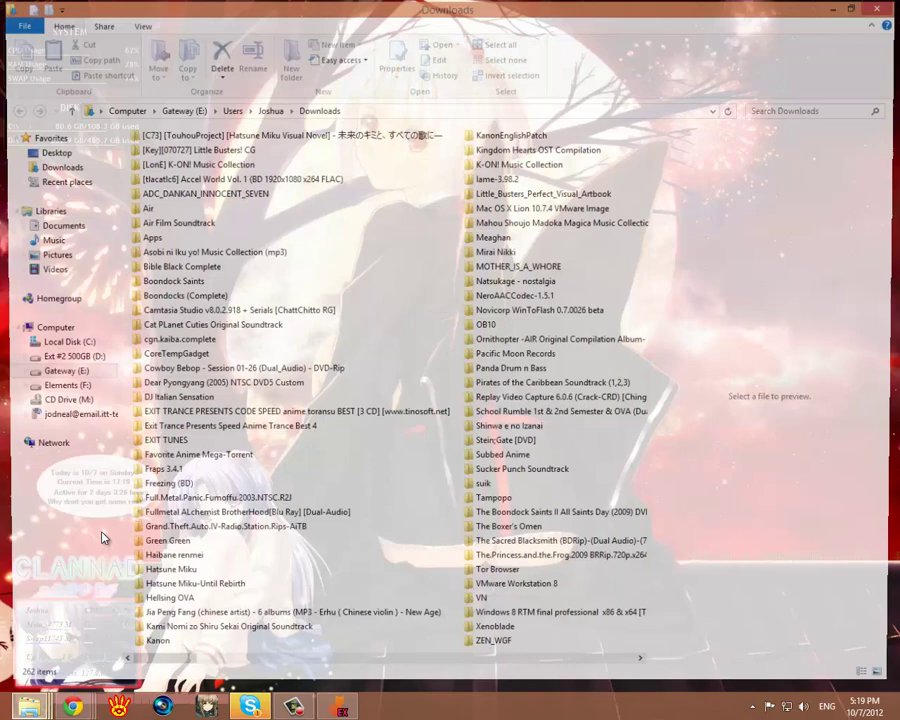
scroll(474, 594, down, 3)
click(476, 600)
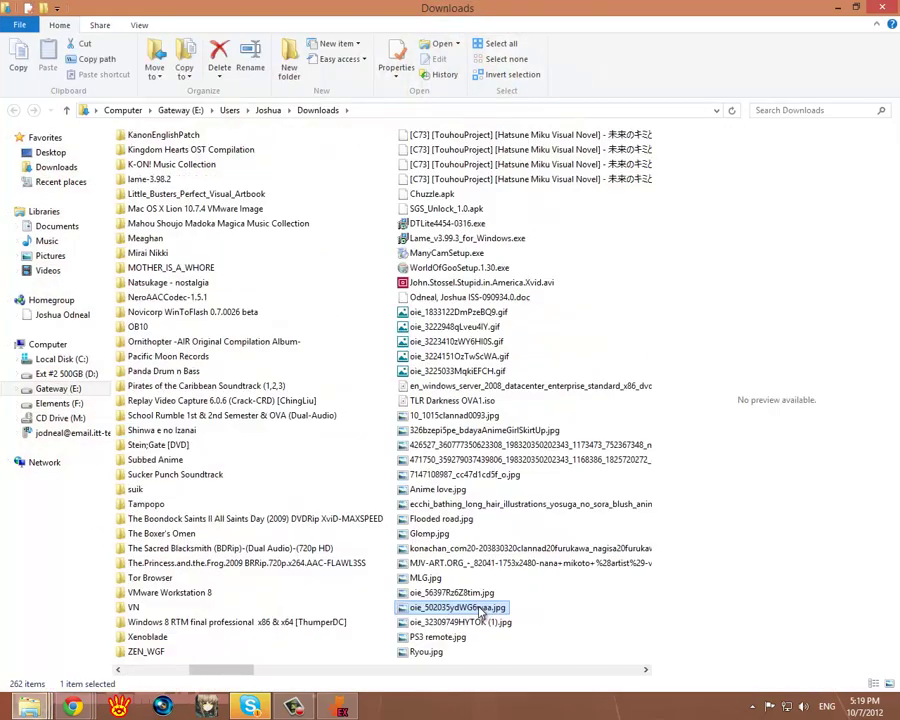
scroll(436, 596, down, 3)
scroll(250, 597, up, 3)
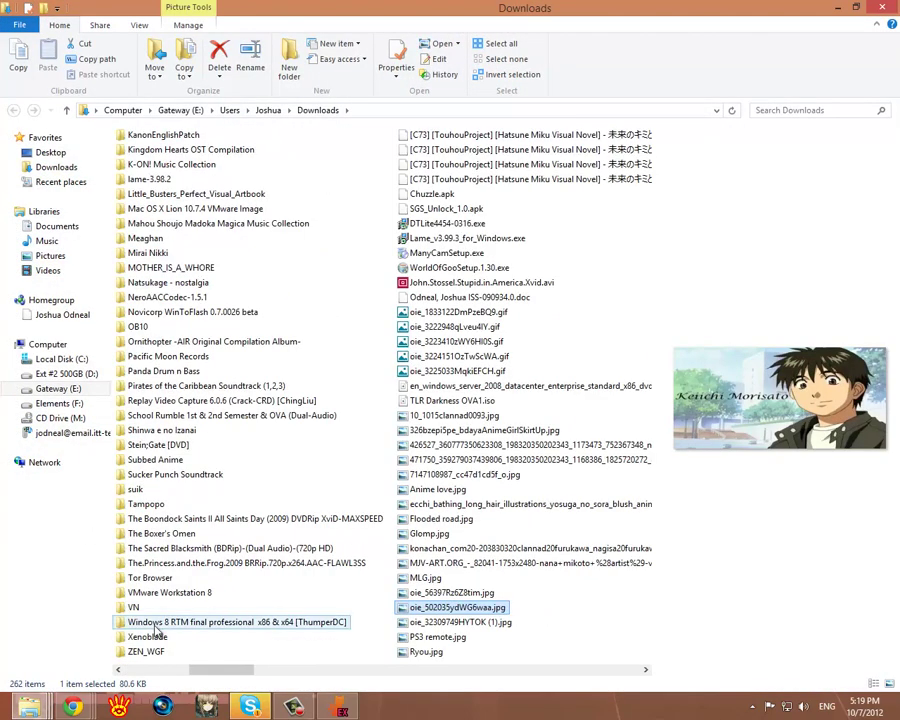
double_click(105, 600)
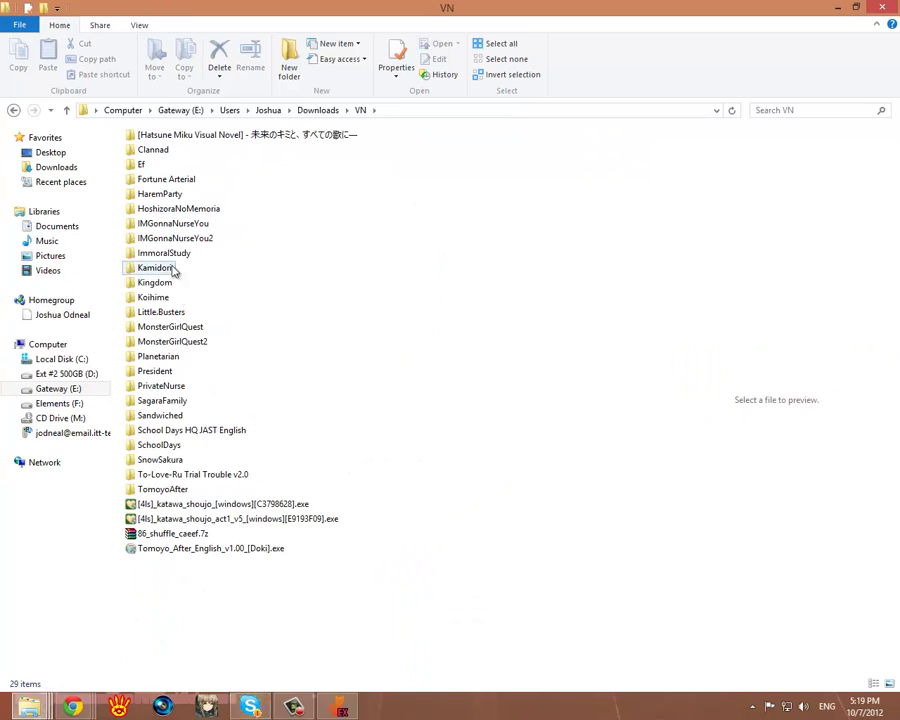
click(176, 312)
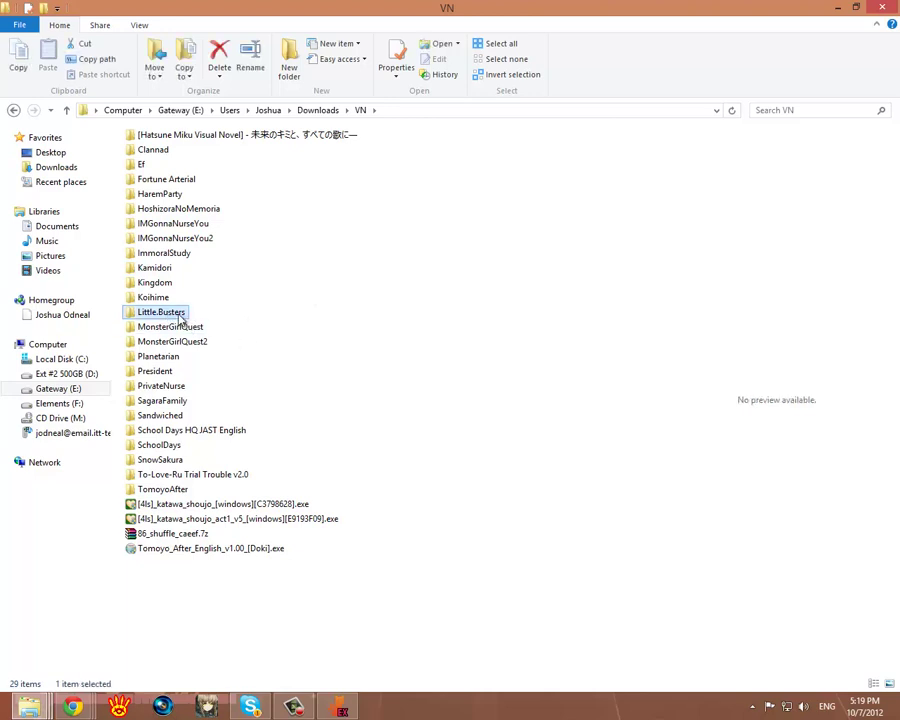
double_click(170, 314)
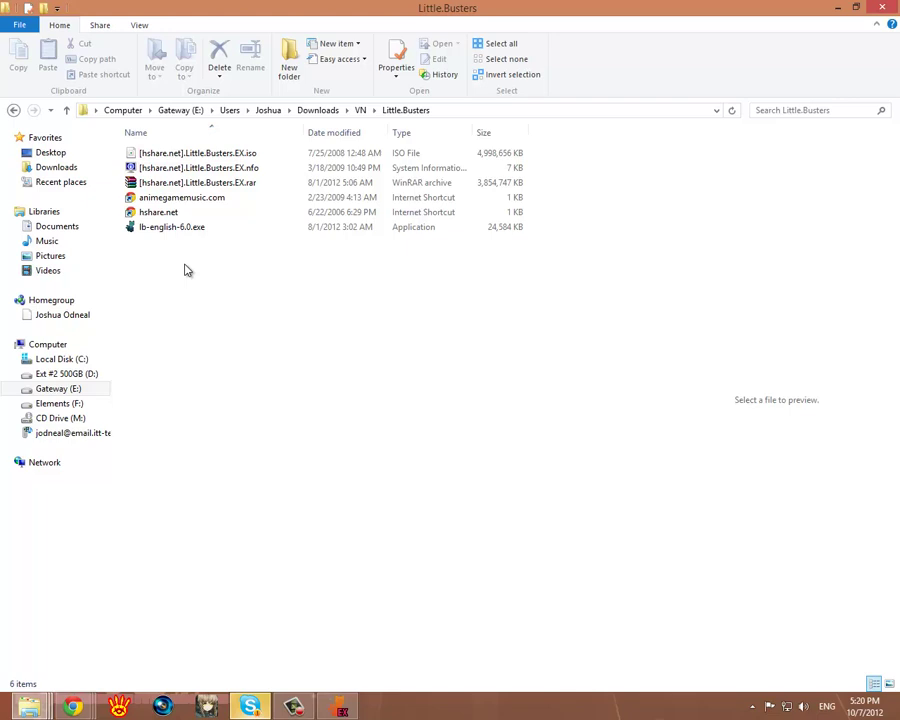
Mount the [hshare.net].Little.Busters.EX.iso image as a disc drive and run Autorun_rlsmm.exe from the disc's AutoPlay choices.
right_click(206, 154)
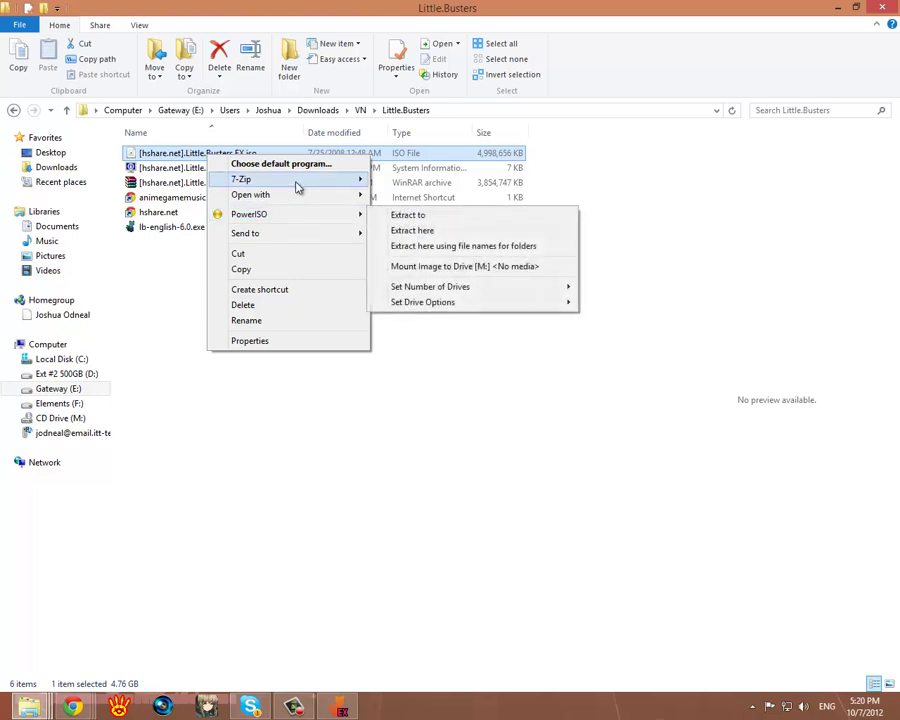
mouse_move(295, 195)
click(436, 195)
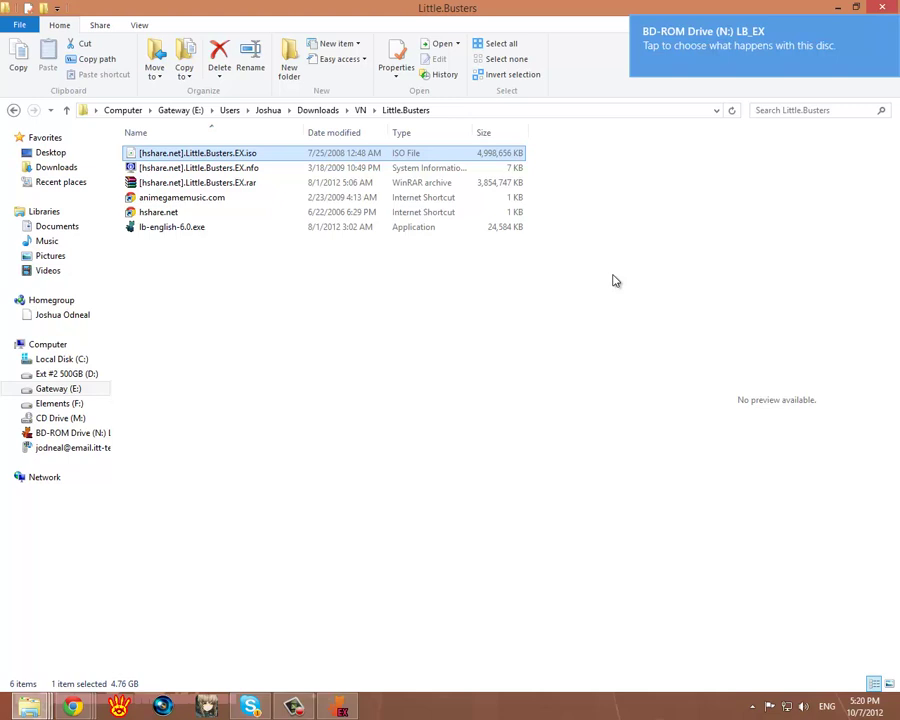
click(747, 50)
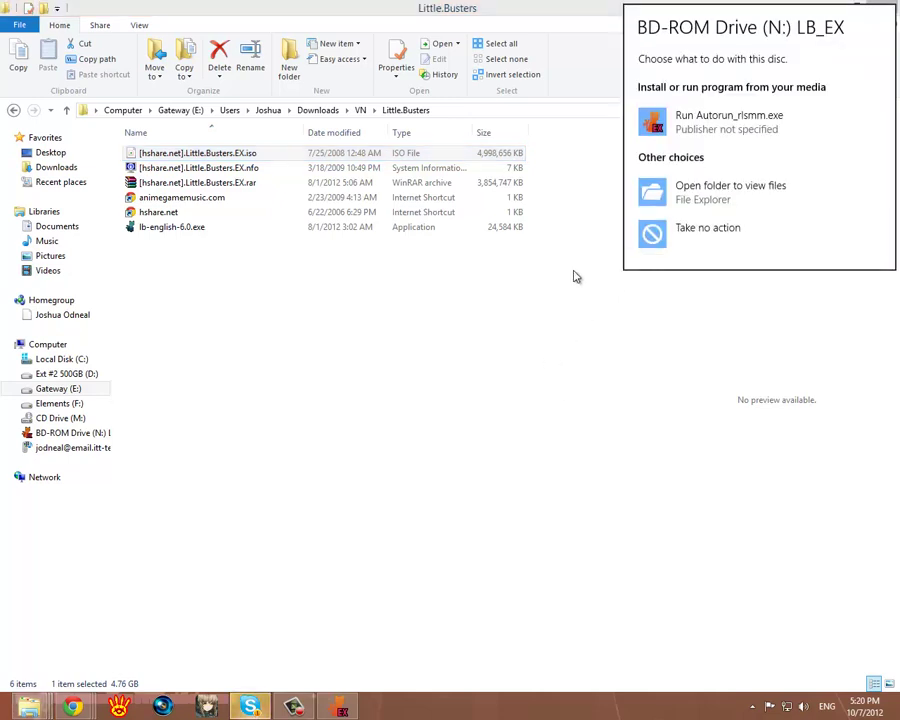
click(817, 124)
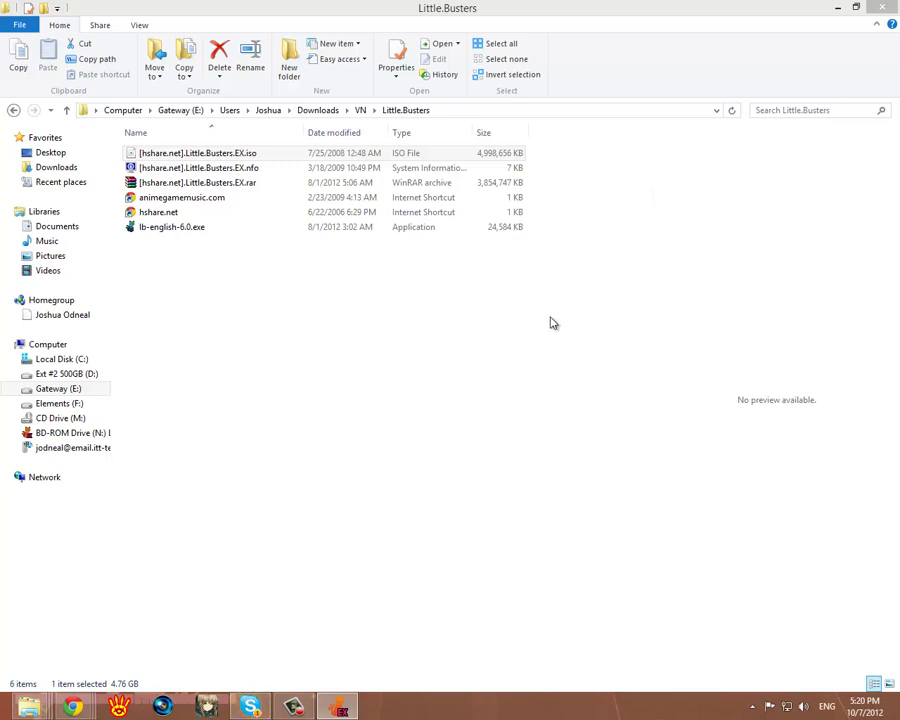
Open the BD-ROM Drive (N:) LB_EX, run Autorun_rlsmm.exe from it and start the game setup from the launcher.
click(72, 433)
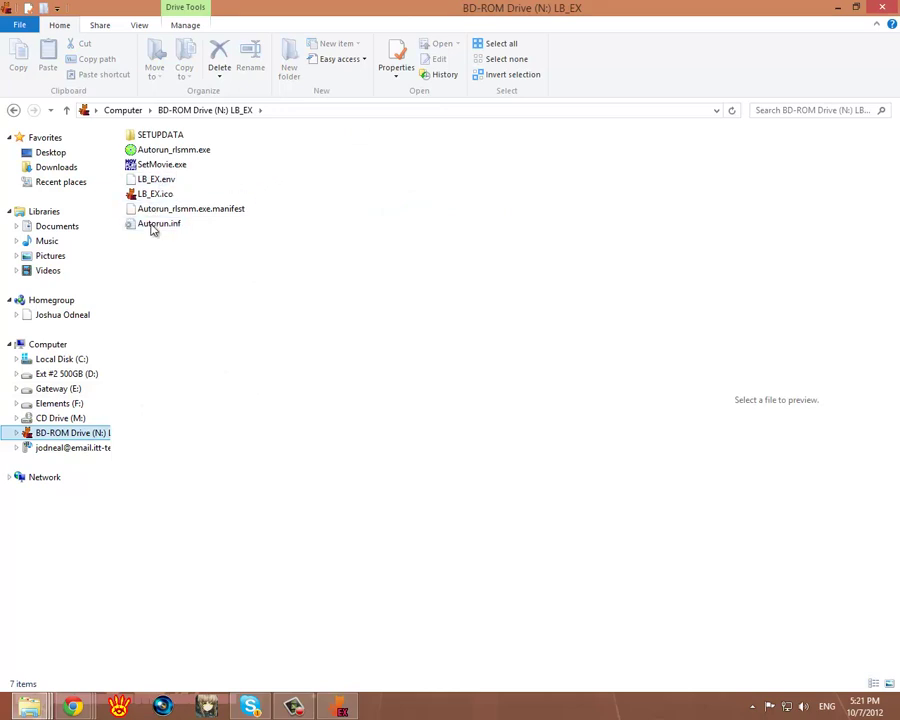
click(158, 151)
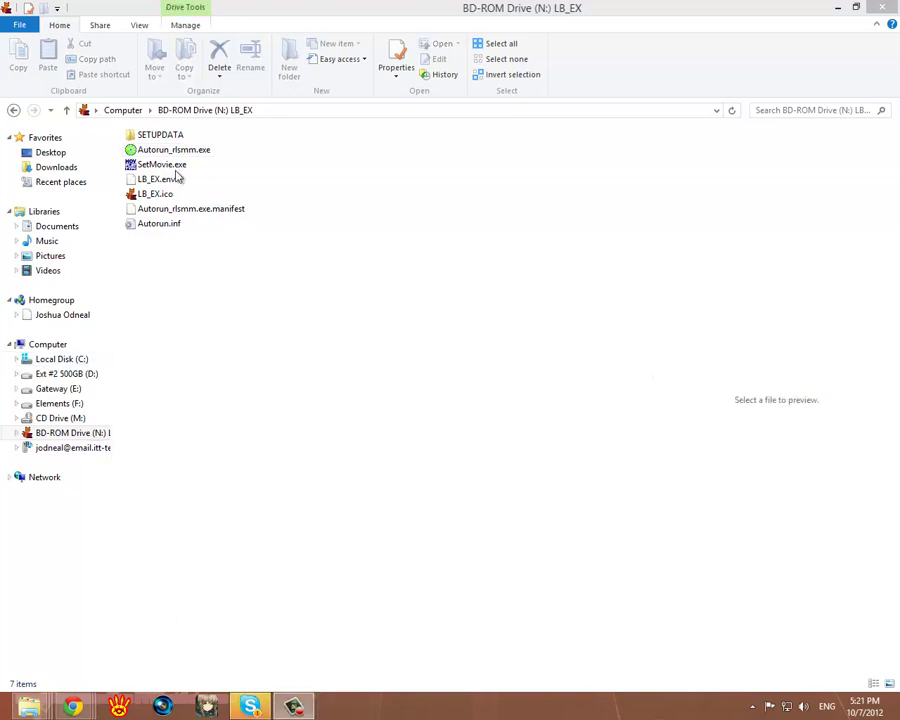
double_click(157, 152)
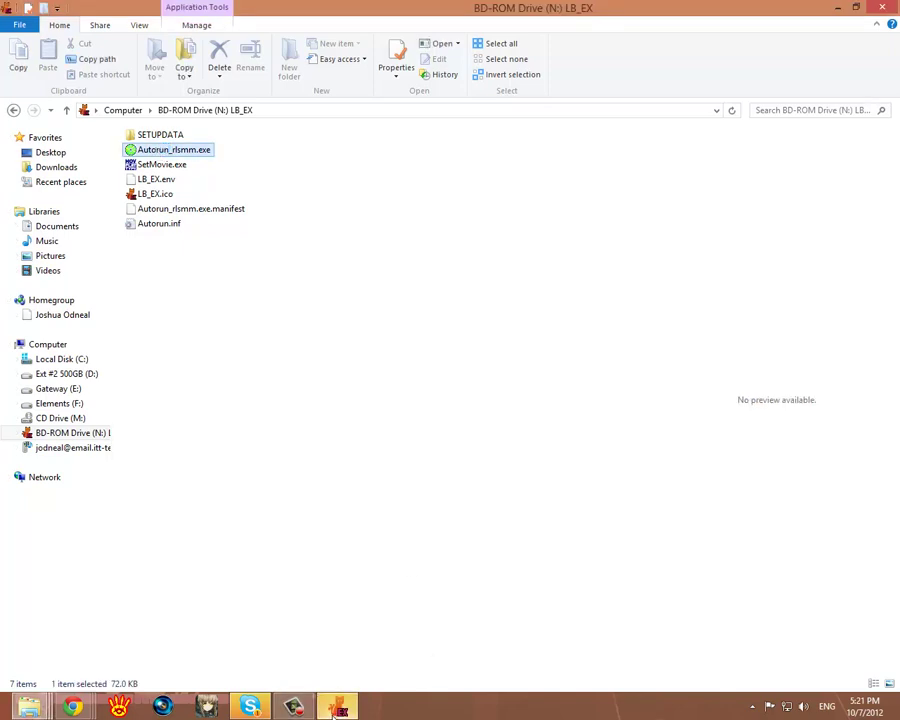
click(336, 710)
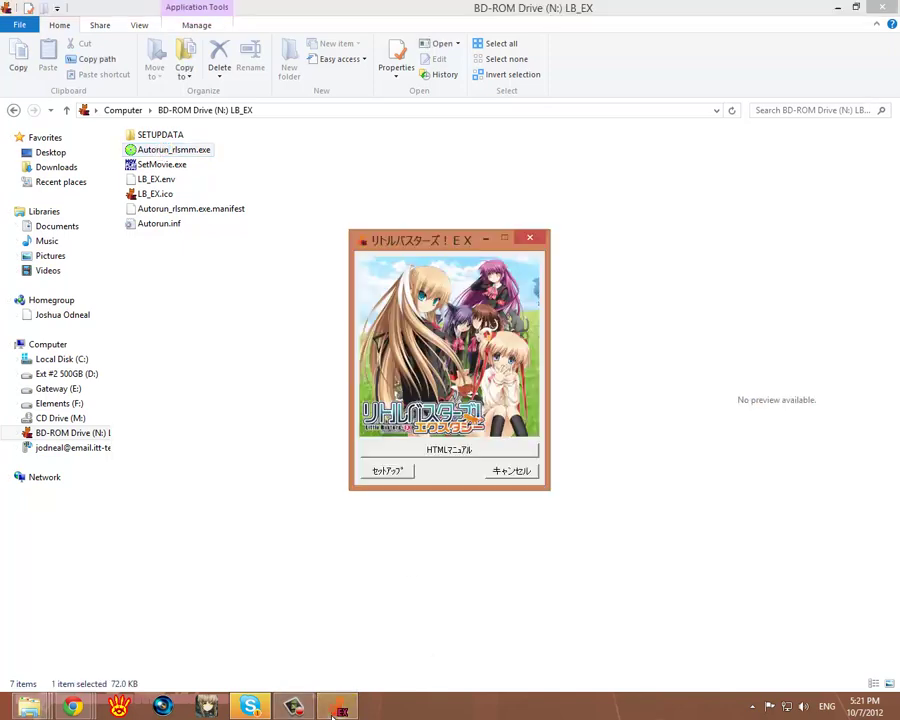
click(404, 475)
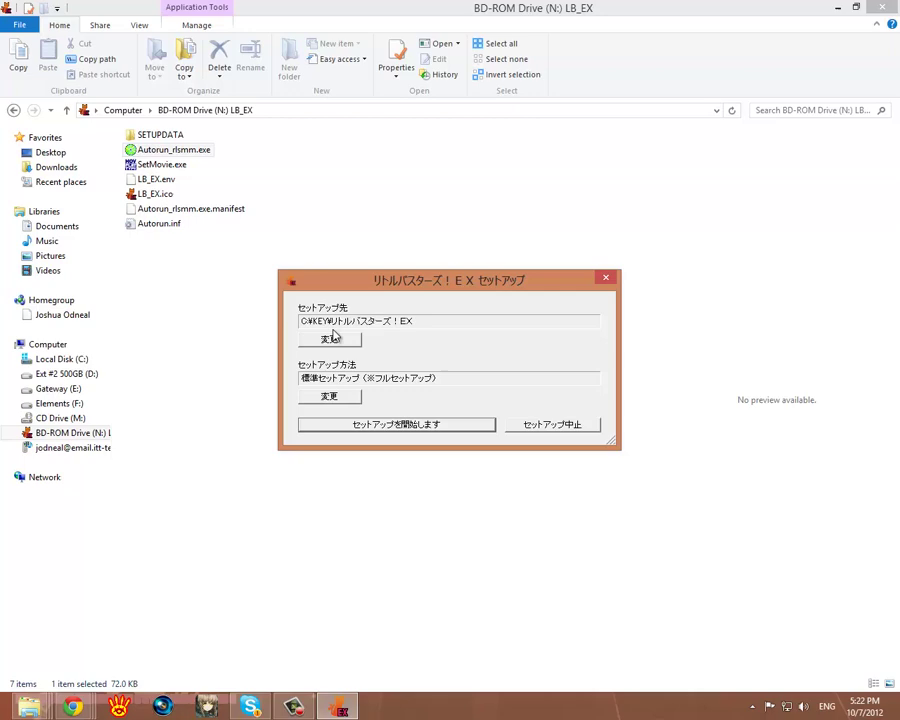
Install the game with the standard full setup, keeping C:\KEY\リトルバスターズ！EX as the setup location, and acknowledge its completion.
click(337, 341)
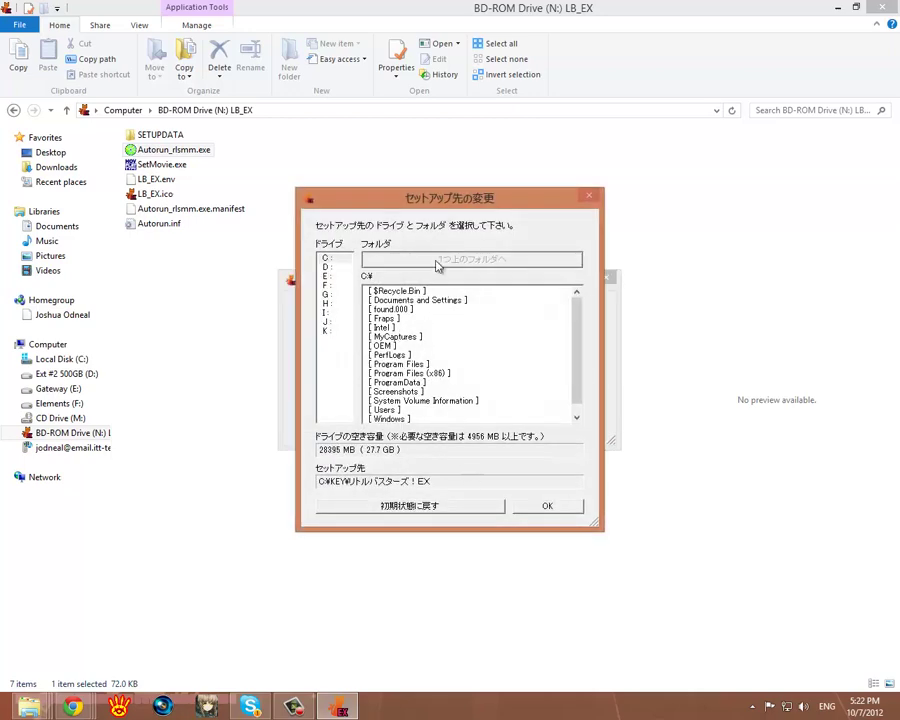
click(549, 506)
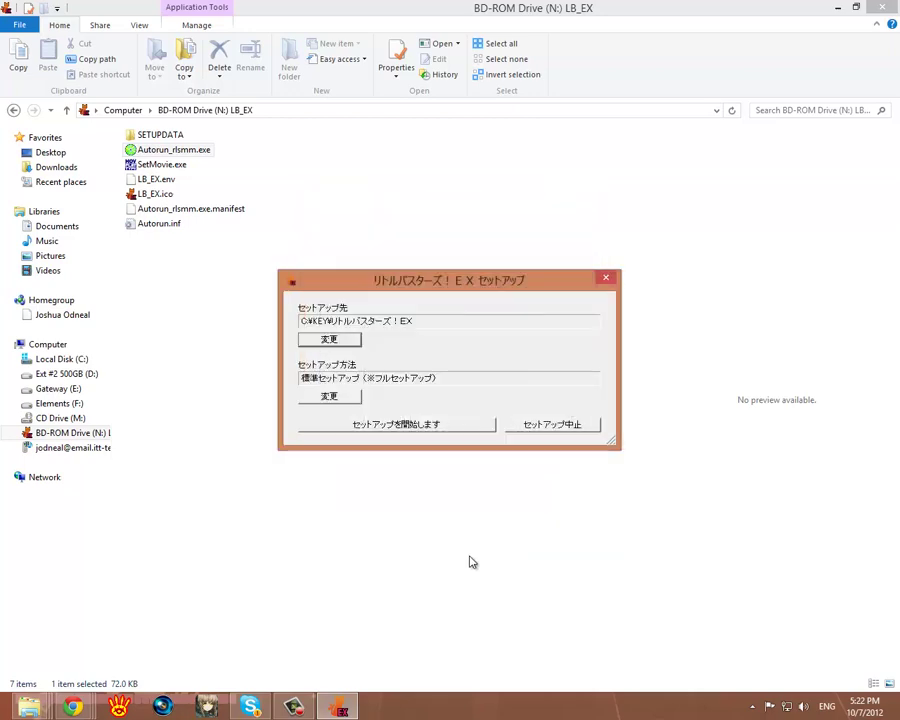
click(397, 425)
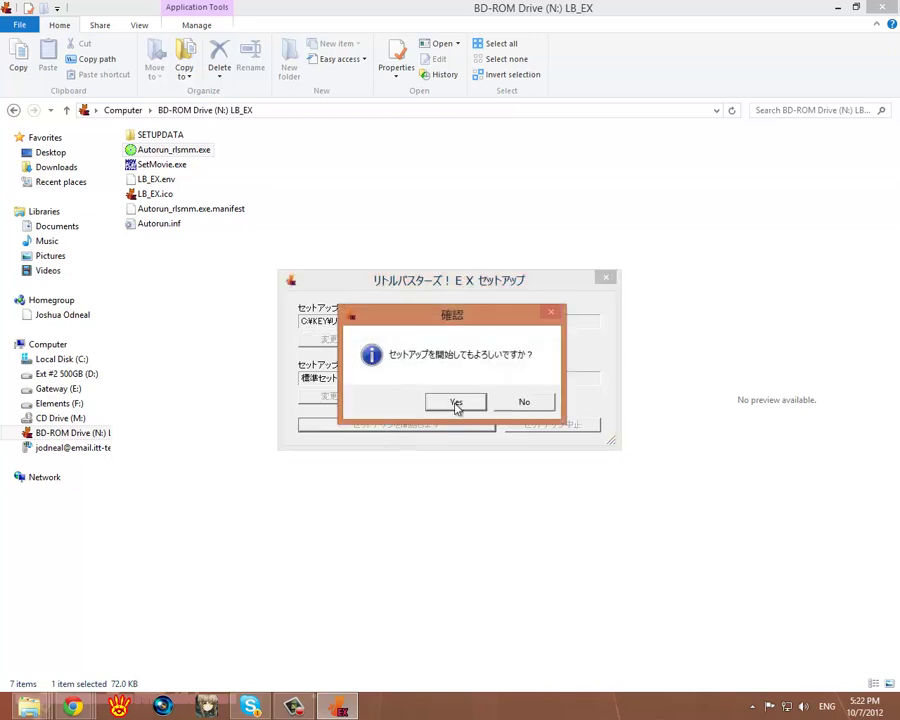
click(450, 402)
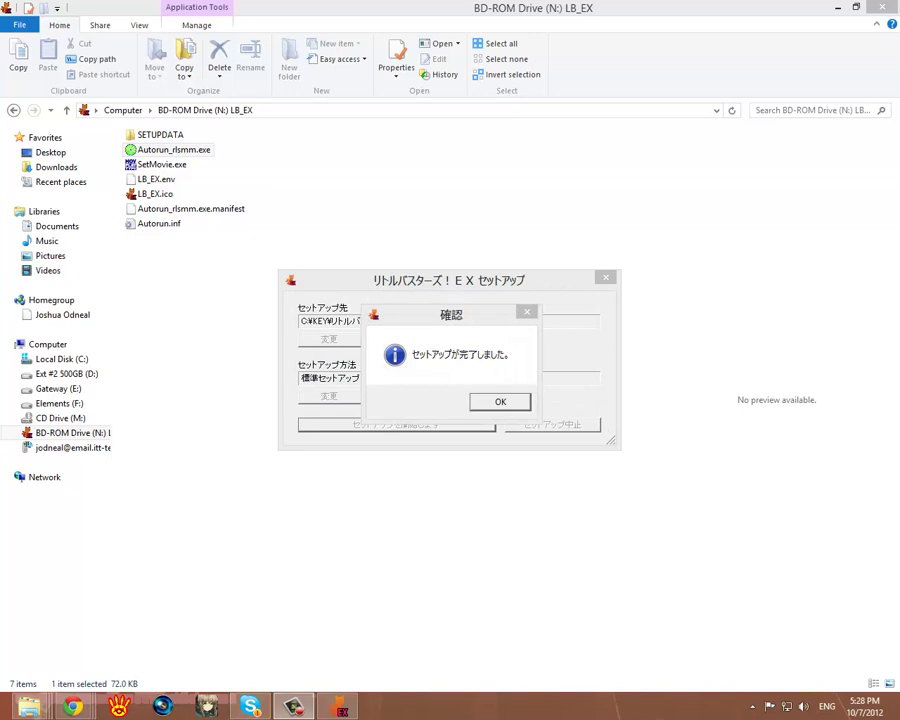
click(495, 400)
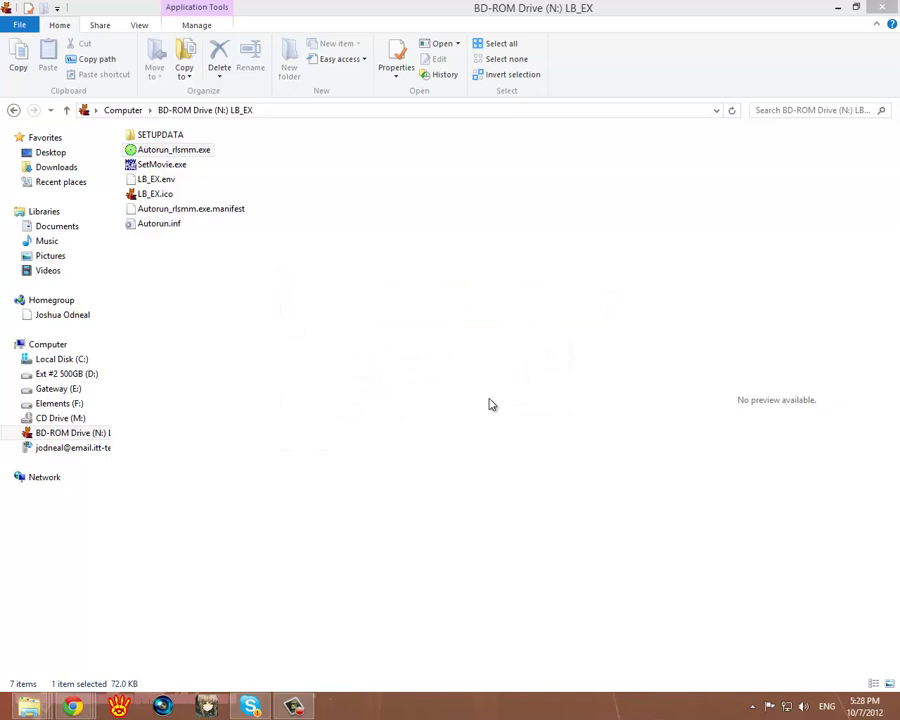
Run Autorun_rlsmm.exe again to examine the launcher's options, then close it and minimize the disc's folder window.
double_click(194, 148)
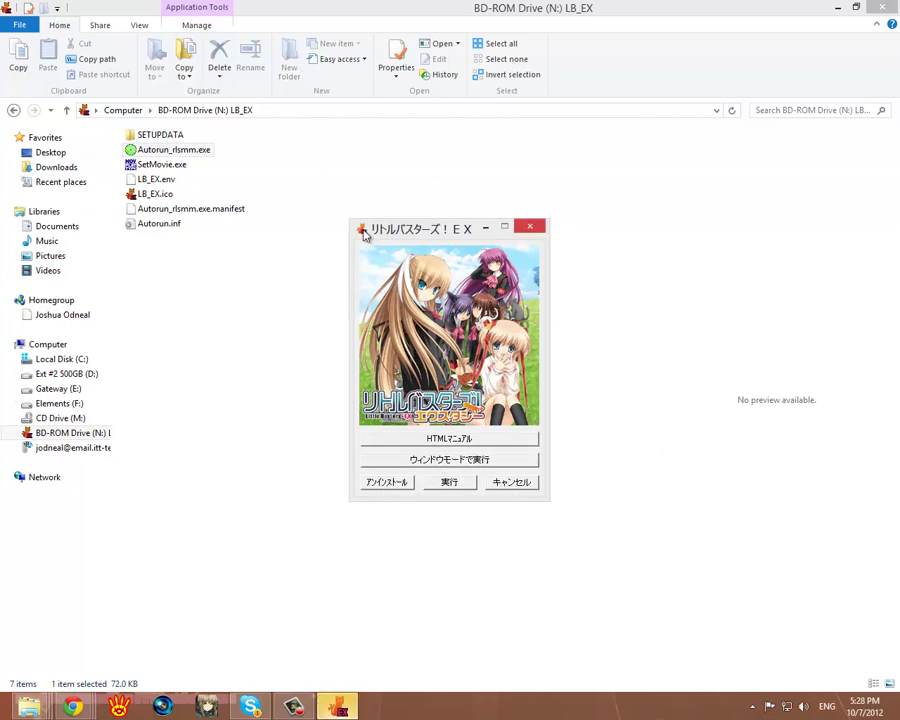
click(535, 226)
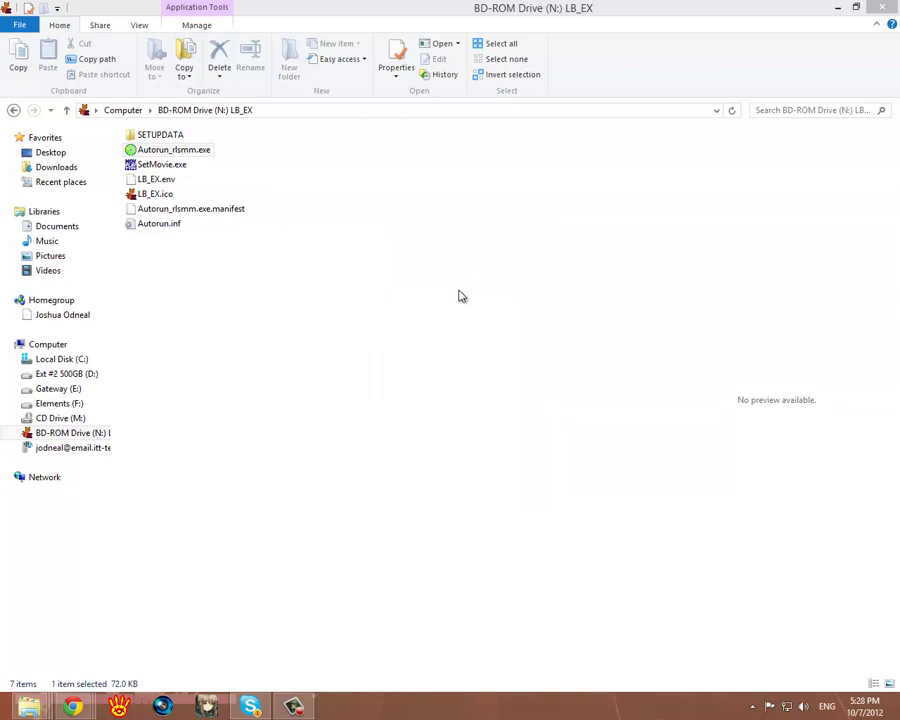
click(196, 152)
click(838, 7)
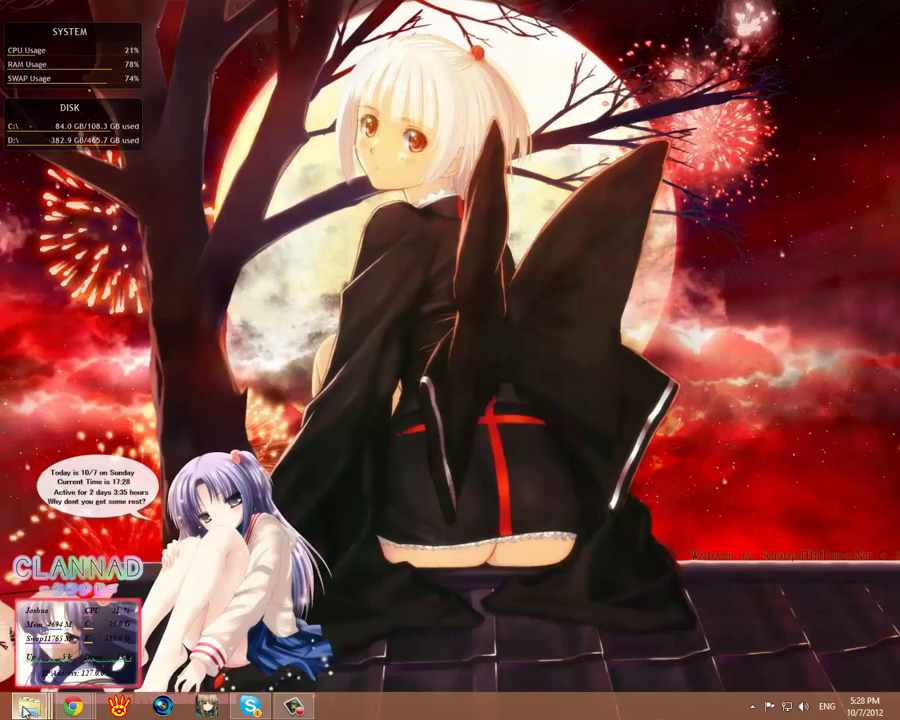
Restore the BD-ROM drive's folder window and go back to the Little.Busters folder in Downloads.
mouse_move(30, 705)
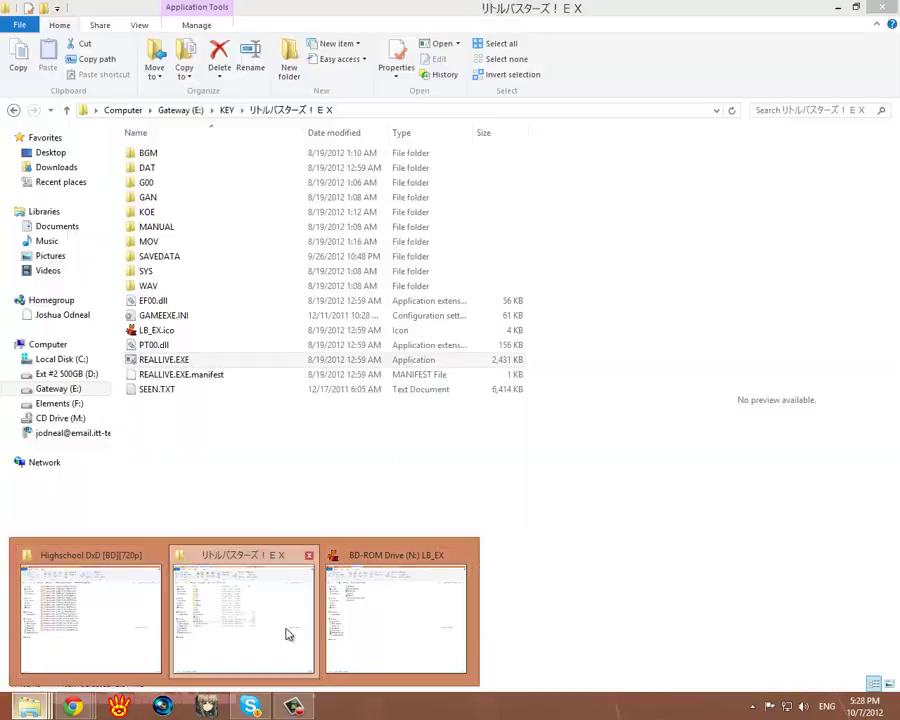
click(287, 635)
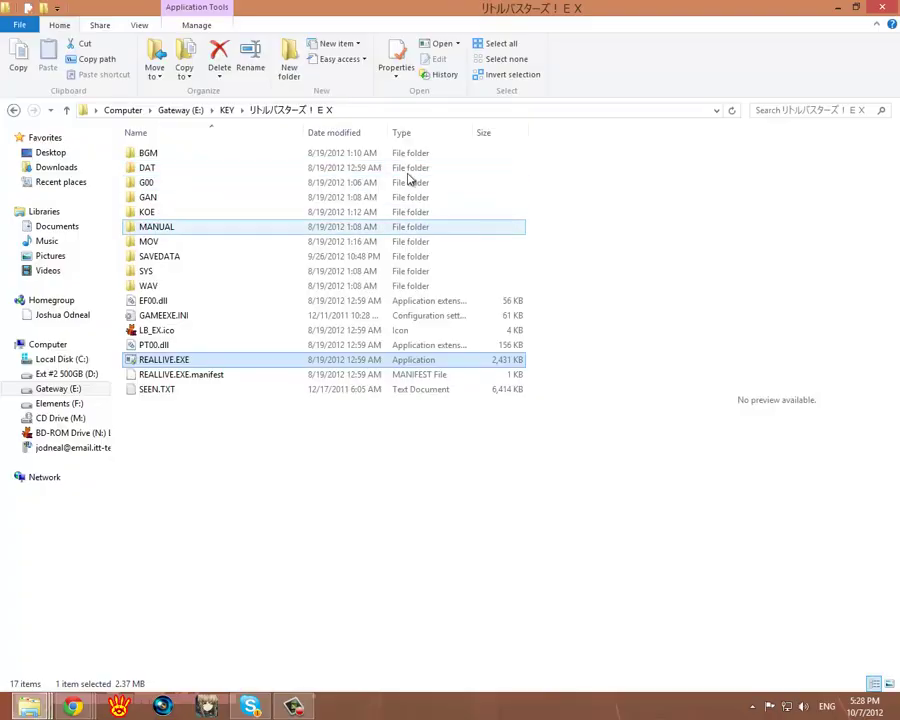
click(839, 10)
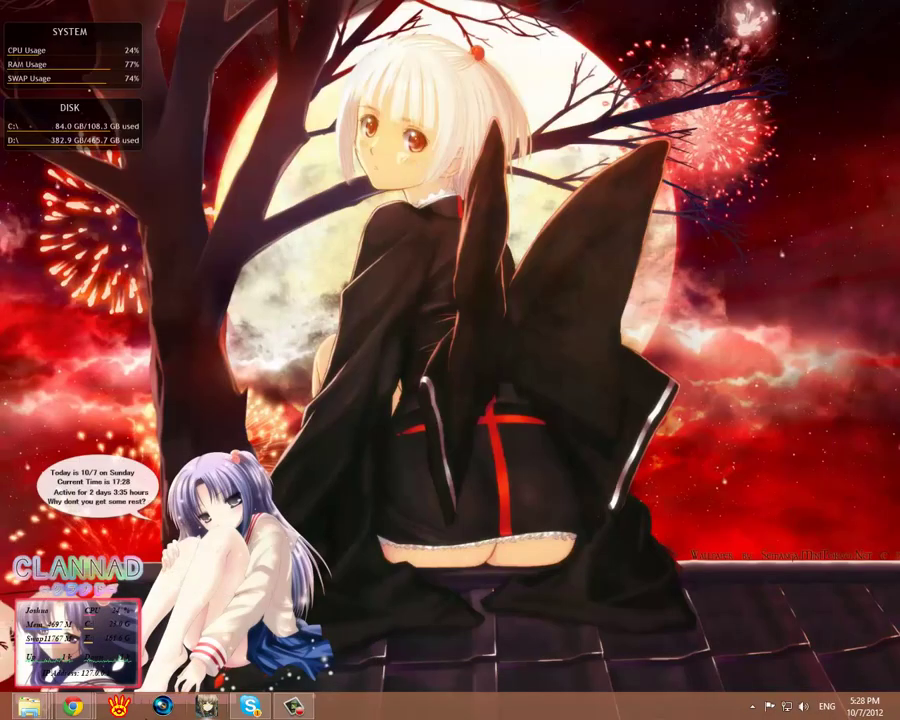
mouse_move(30, 704)
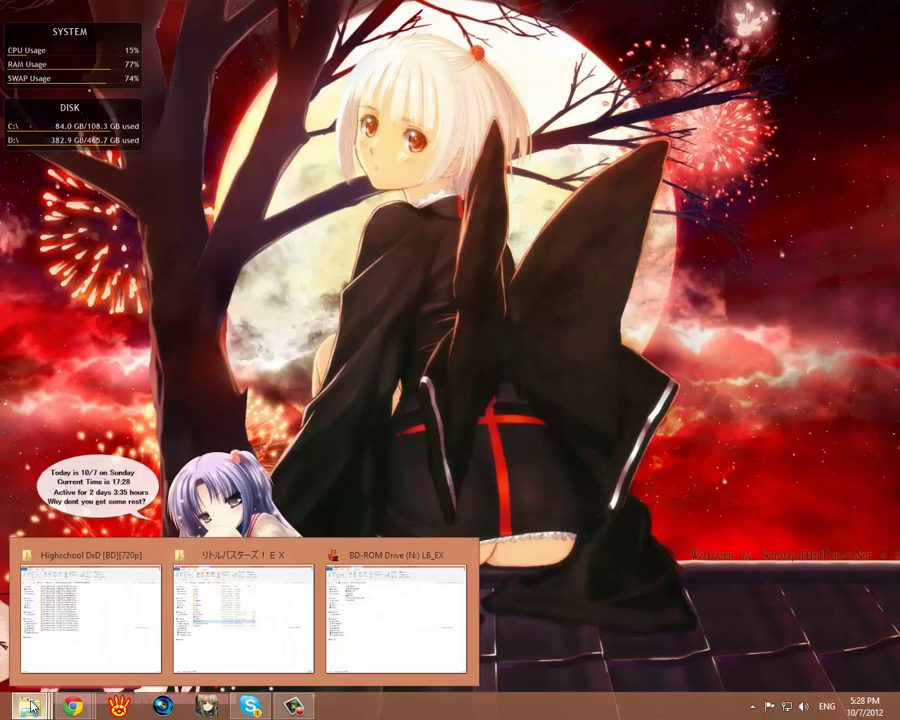
click(434, 593)
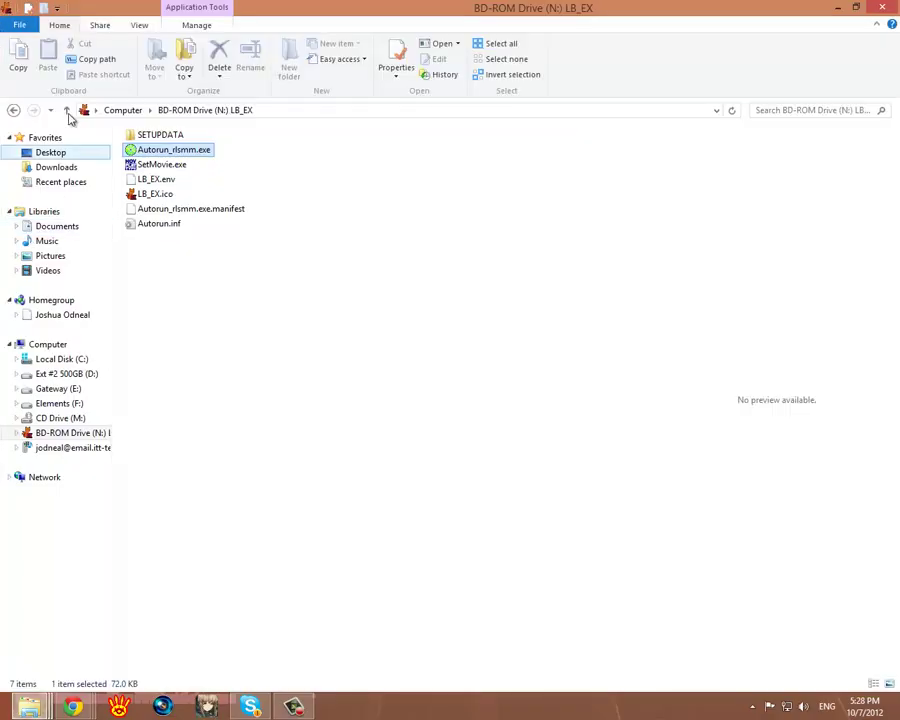
click(14, 111)
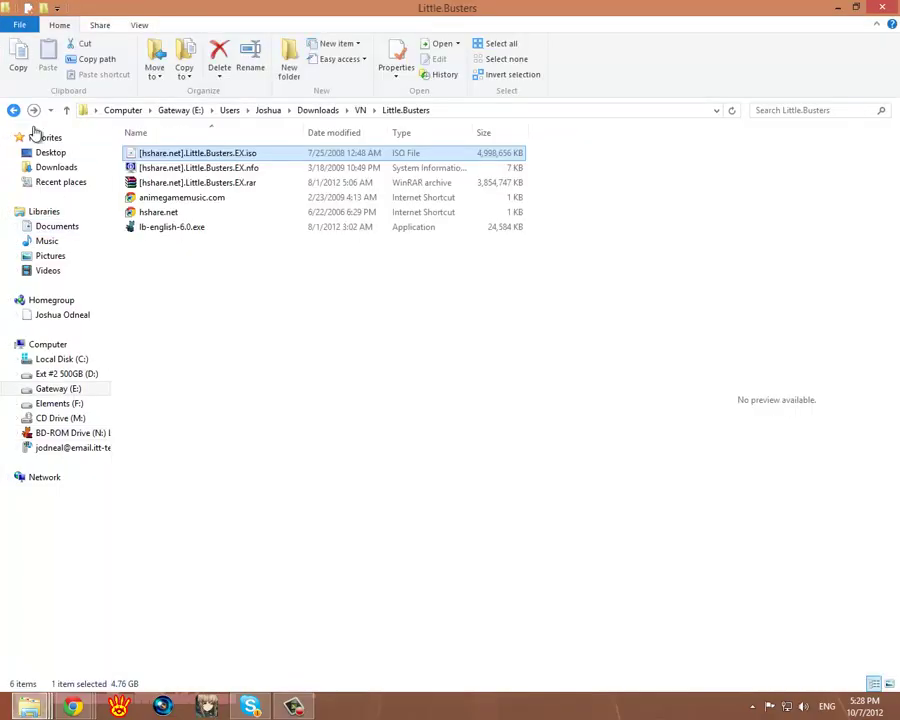
Run lb-english-6.0.exe as administrator and continue to the patch's installation folder selection.
click(166, 229)
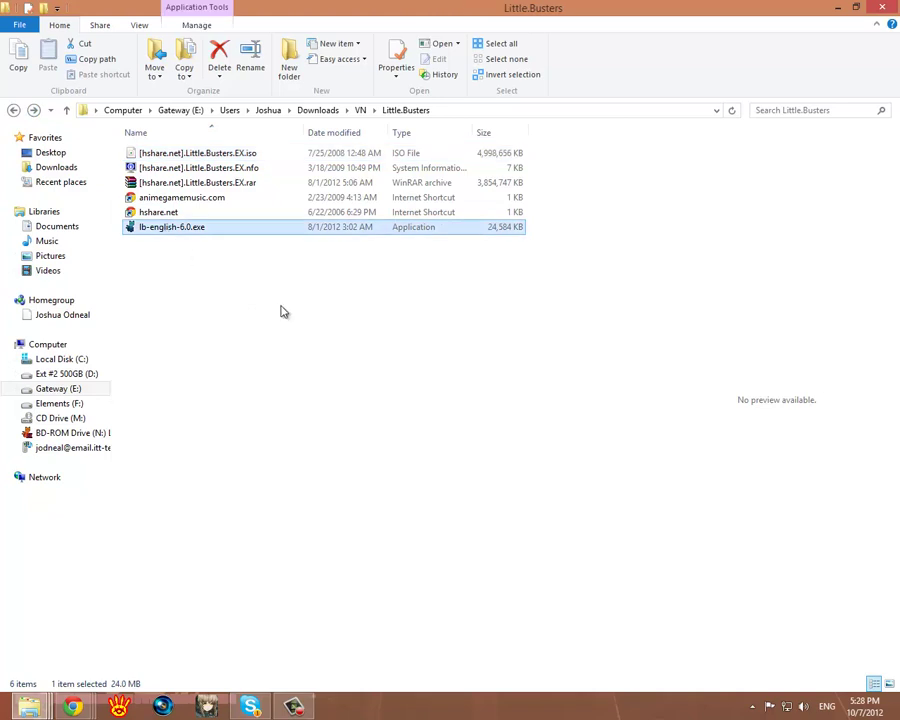
double_click(240, 229)
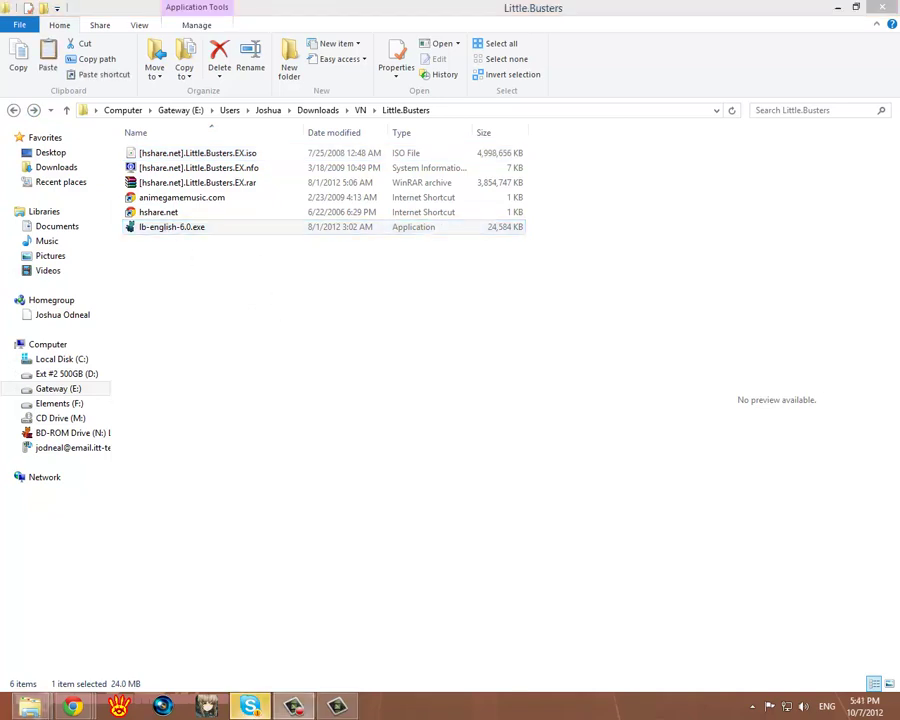
click(257, 232)
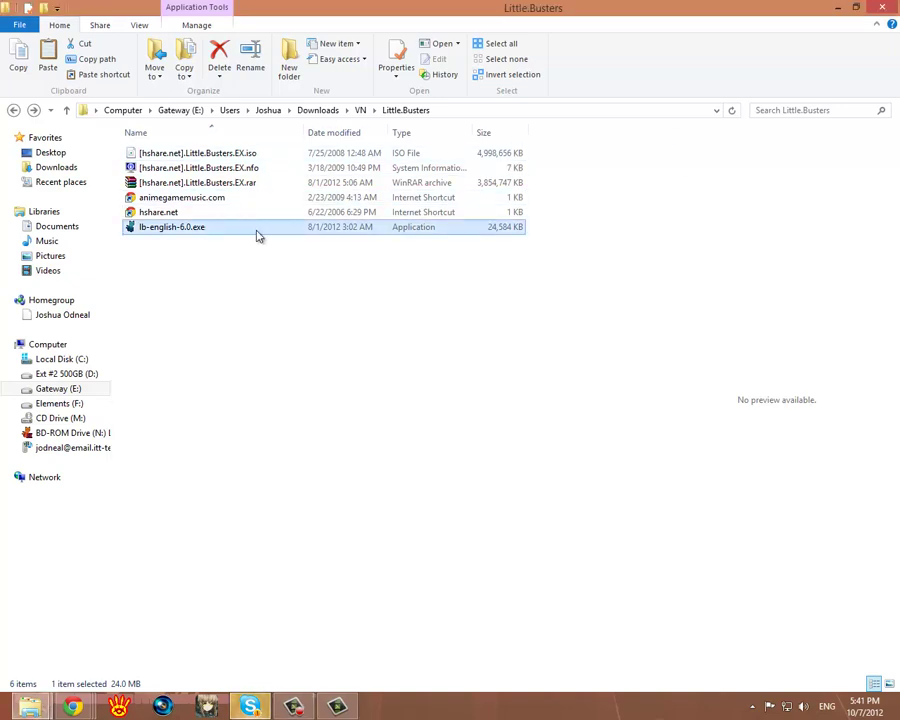
right_click(257, 235)
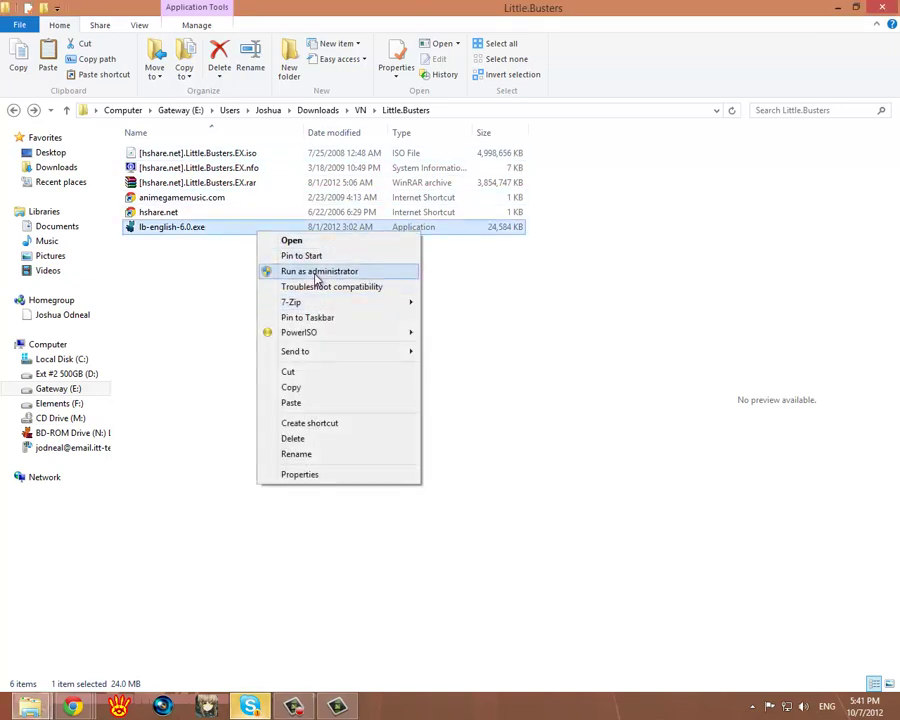
click(316, 279)
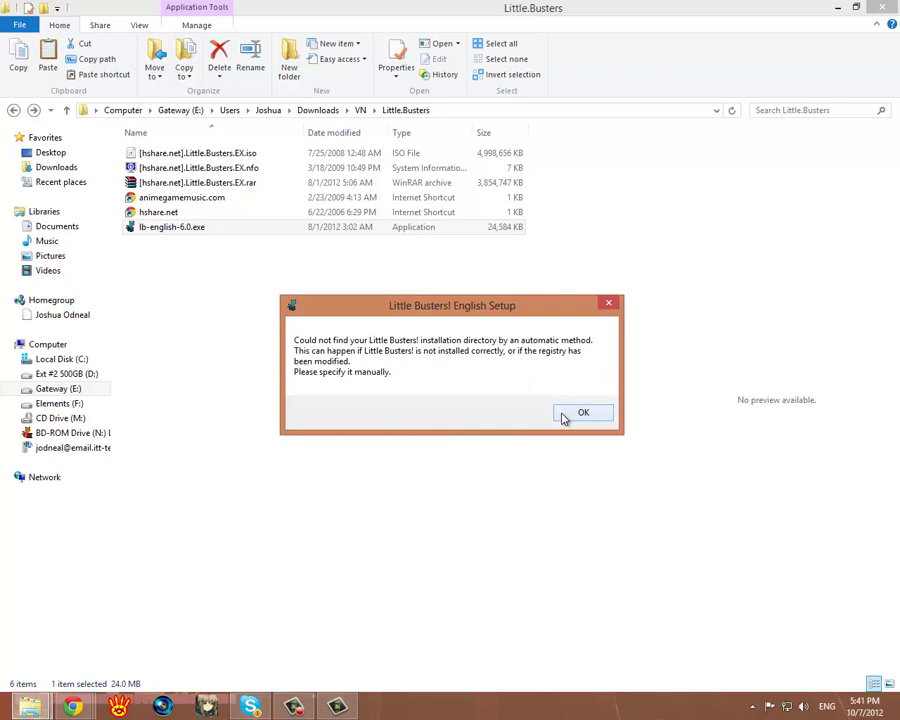
click(583, 413)
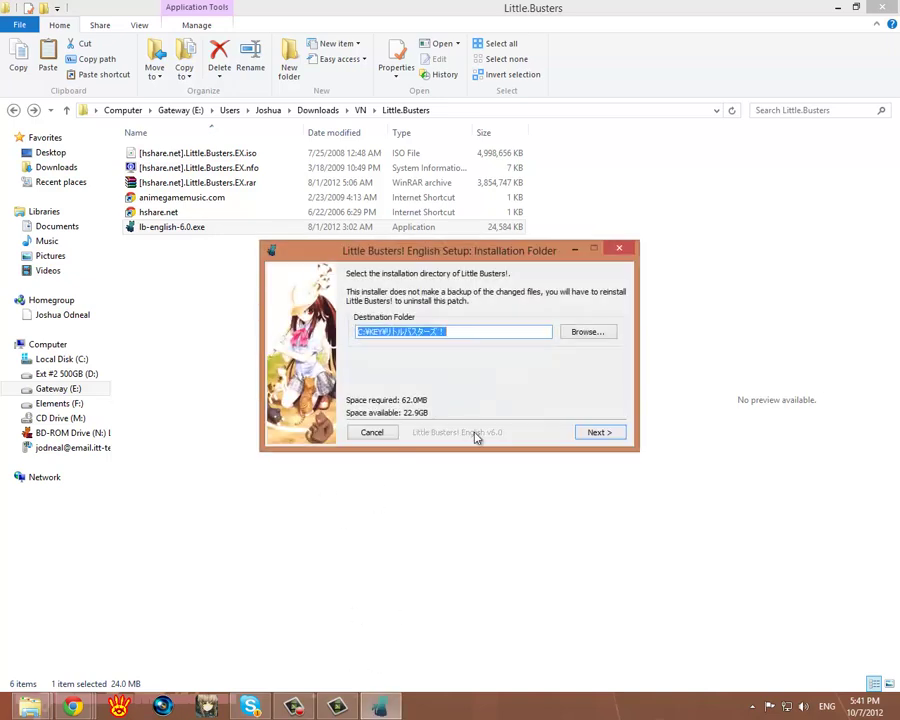
Set the English patch's destination folder to C:\KEY\リトルバスターズ！EX and proceed to the installation options.
click(586, 333)
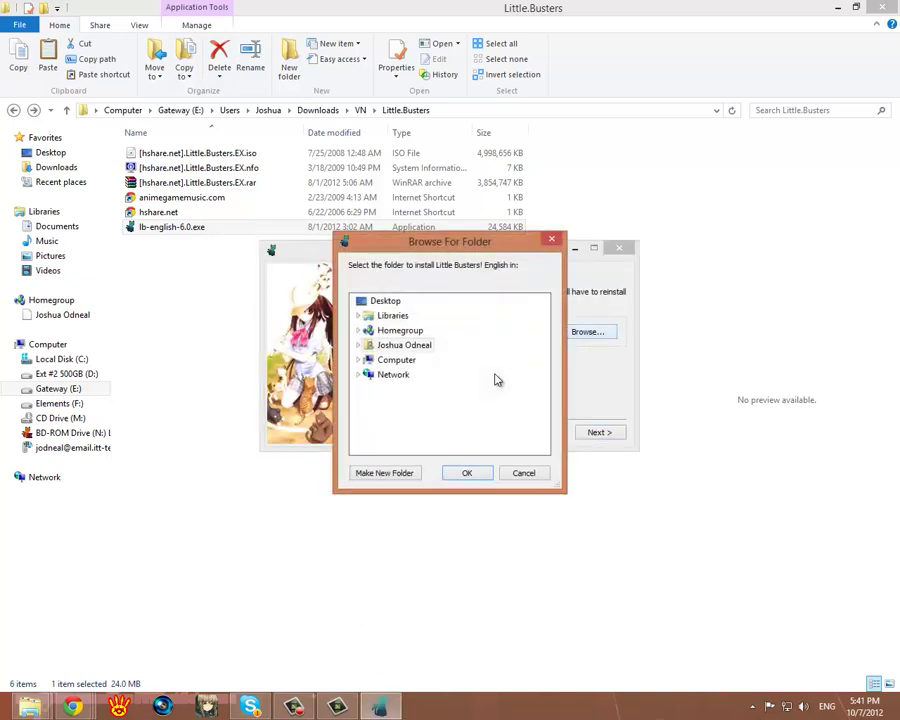
double_click(397, 360)
double_click(405, 316)
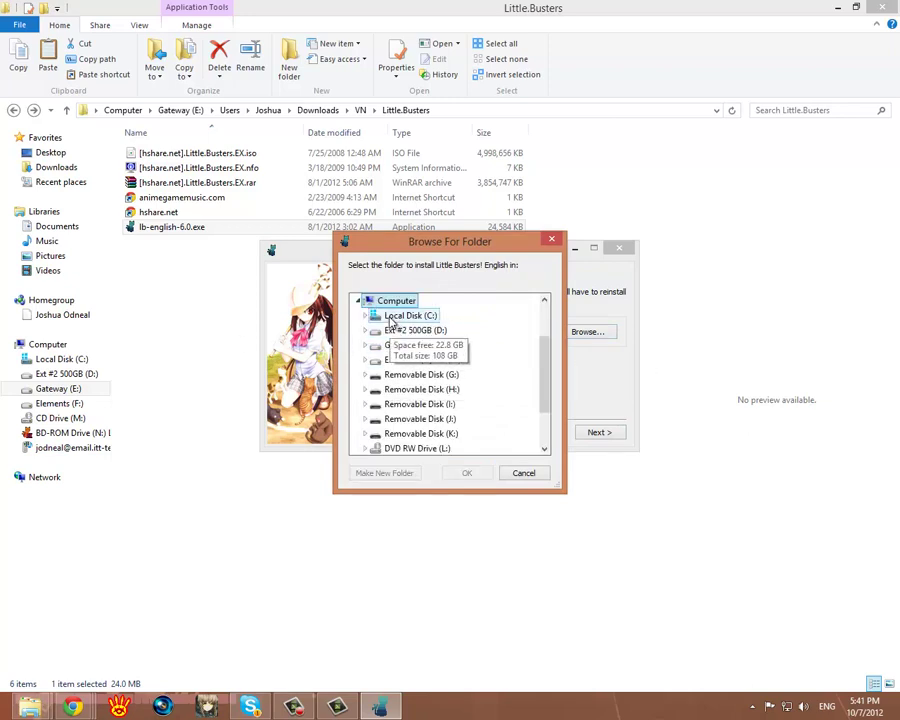
double_click(401, 346)
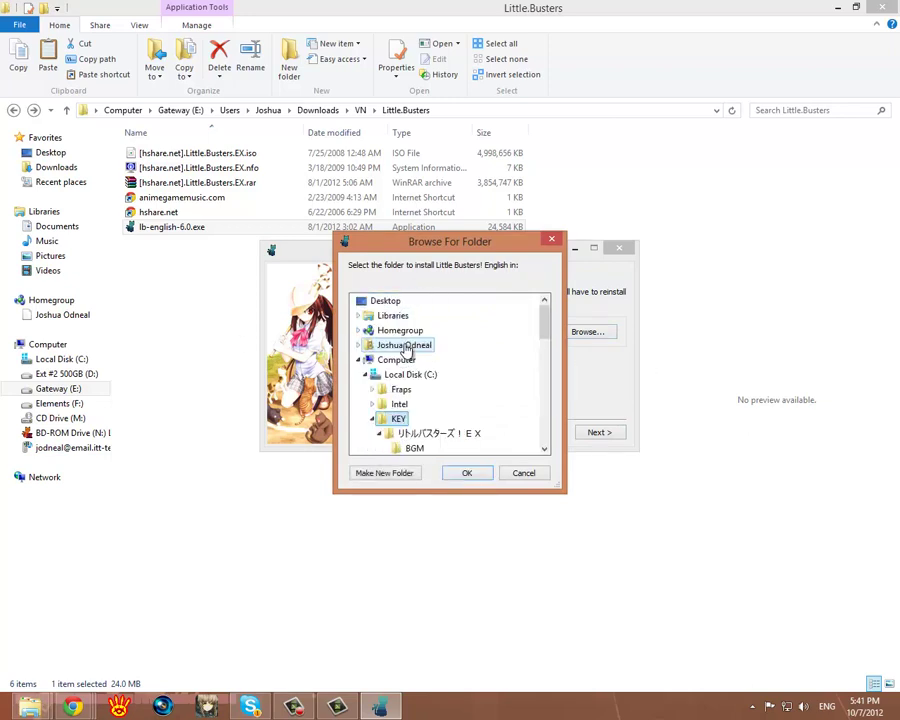
click(461, 437)
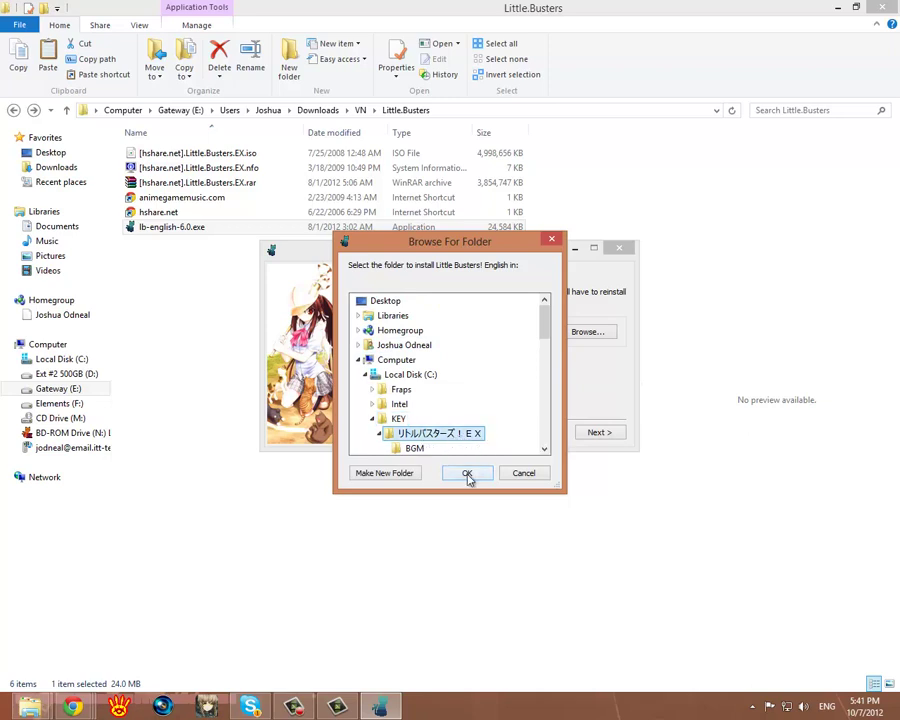
click(467, 474)
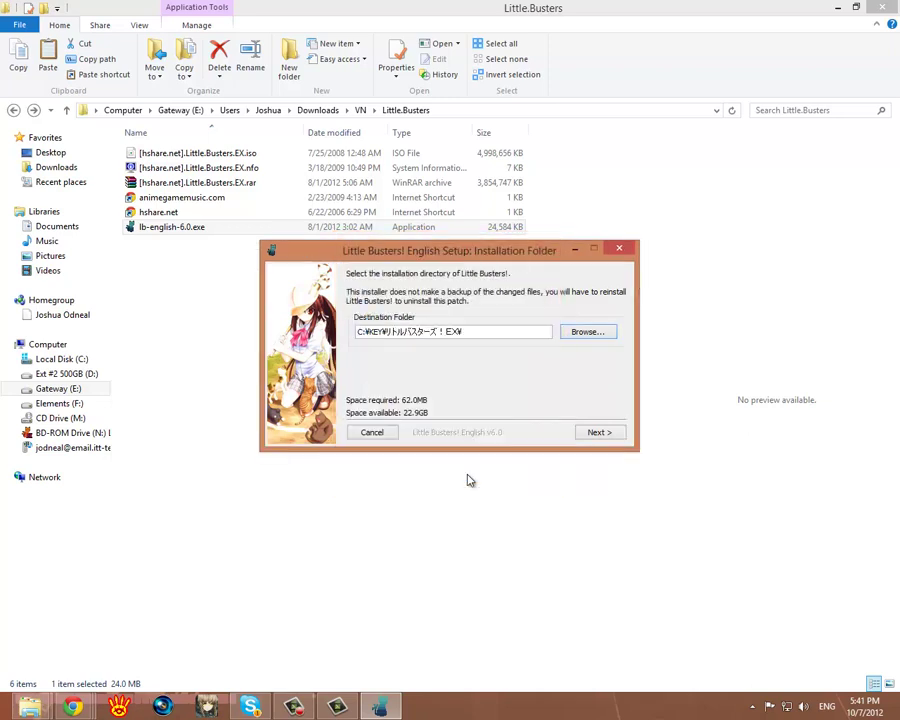
click(598, 432)
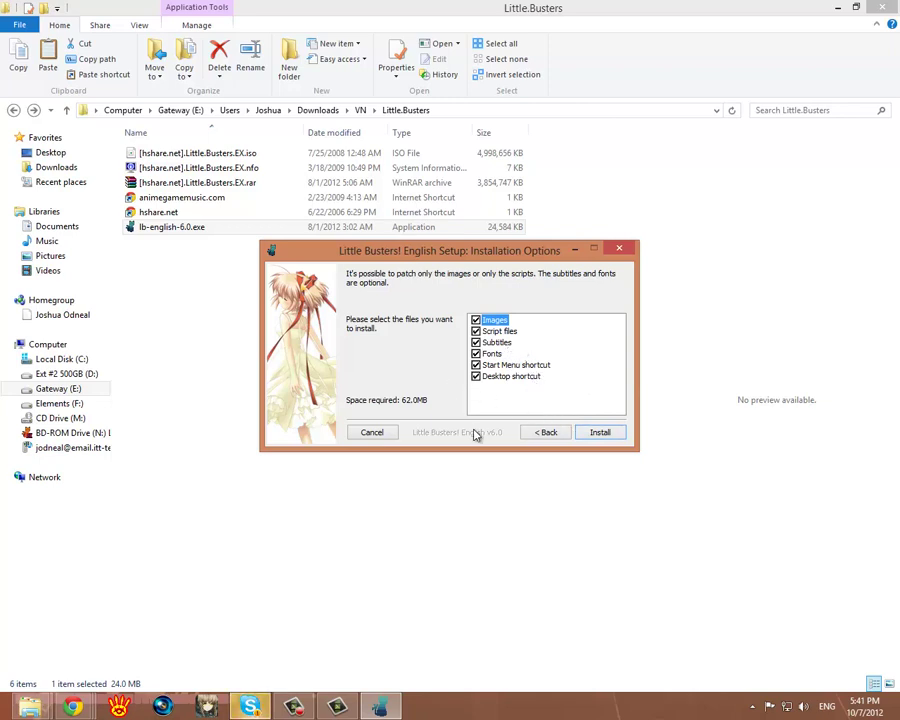
Install all selected English patch components, accepting the save-file warning, and finish setup with Play Little Busters! English enabled.
click(599, 432)
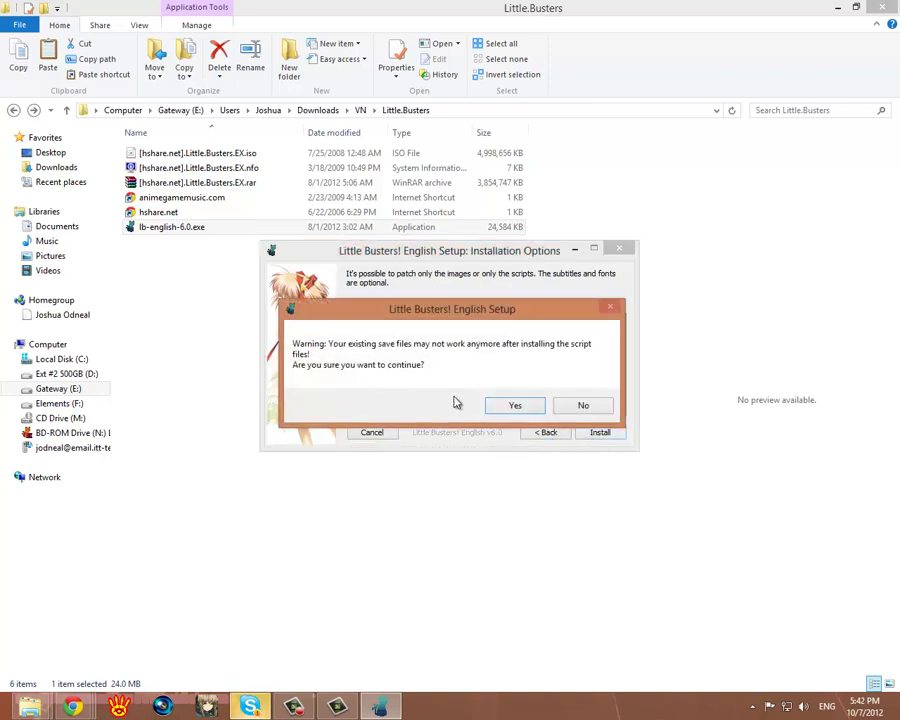
click(508, 415)
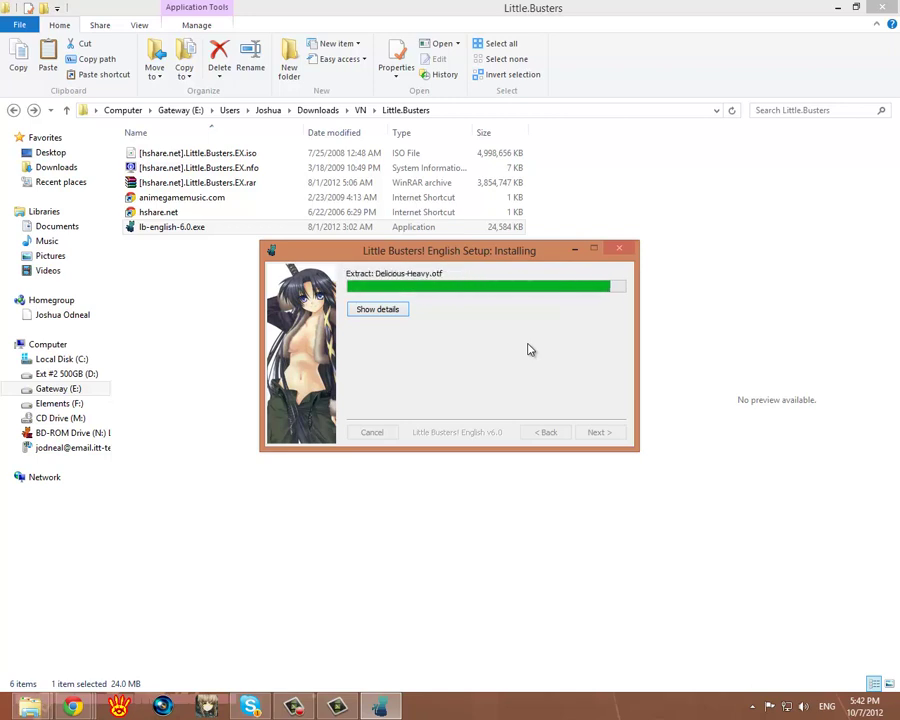
click(603, 436)
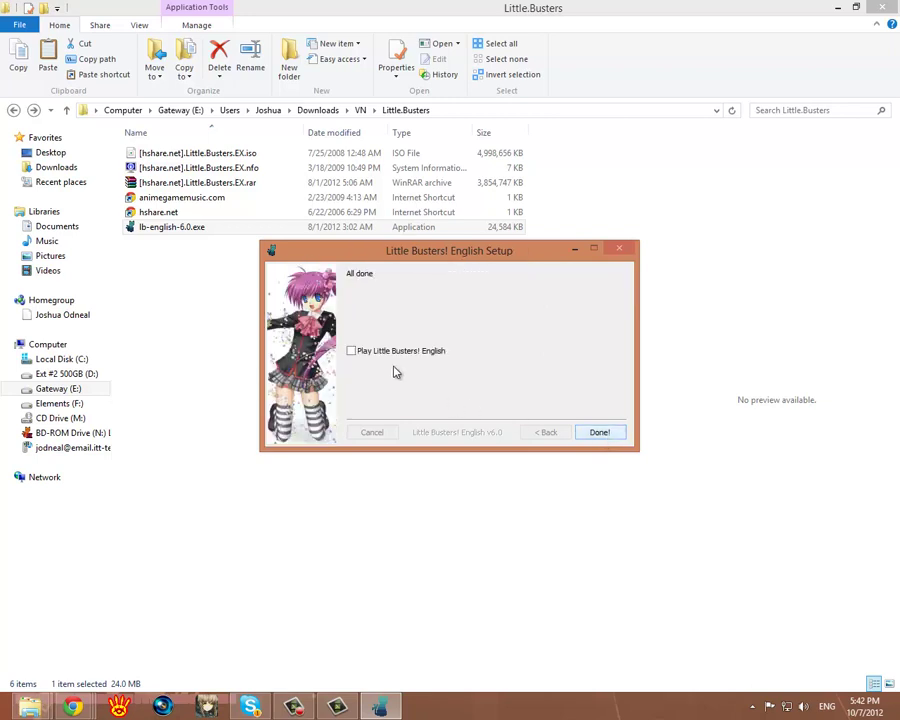
click(352, 351)
click(600, 432)
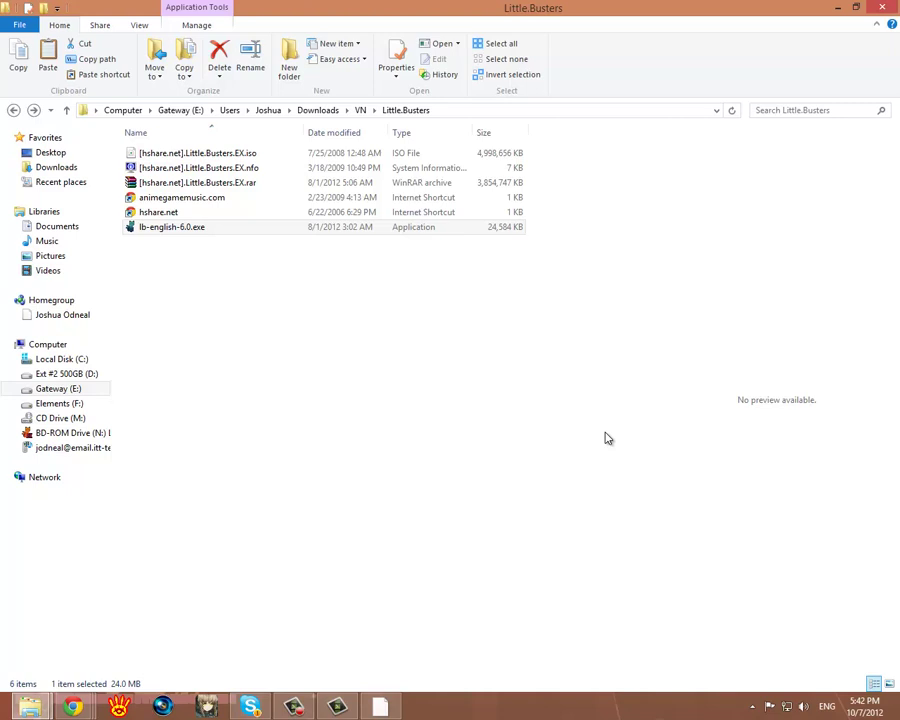
Minimize the Little.Busters folder and browser windows and close the Skype window, leaving the game on the desktop.
click(838, 9)
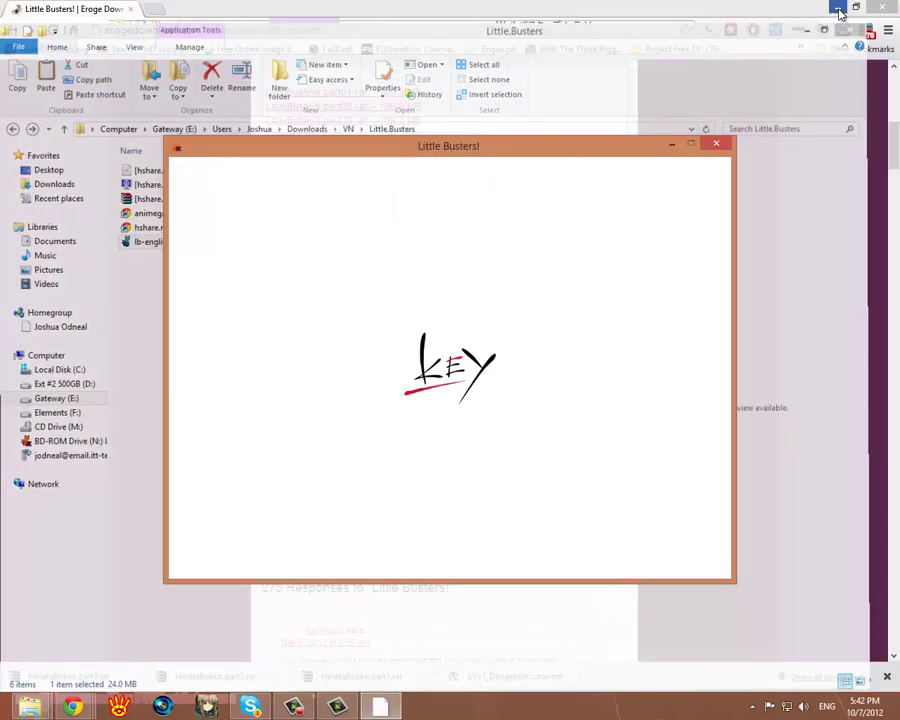
click(838, 11)
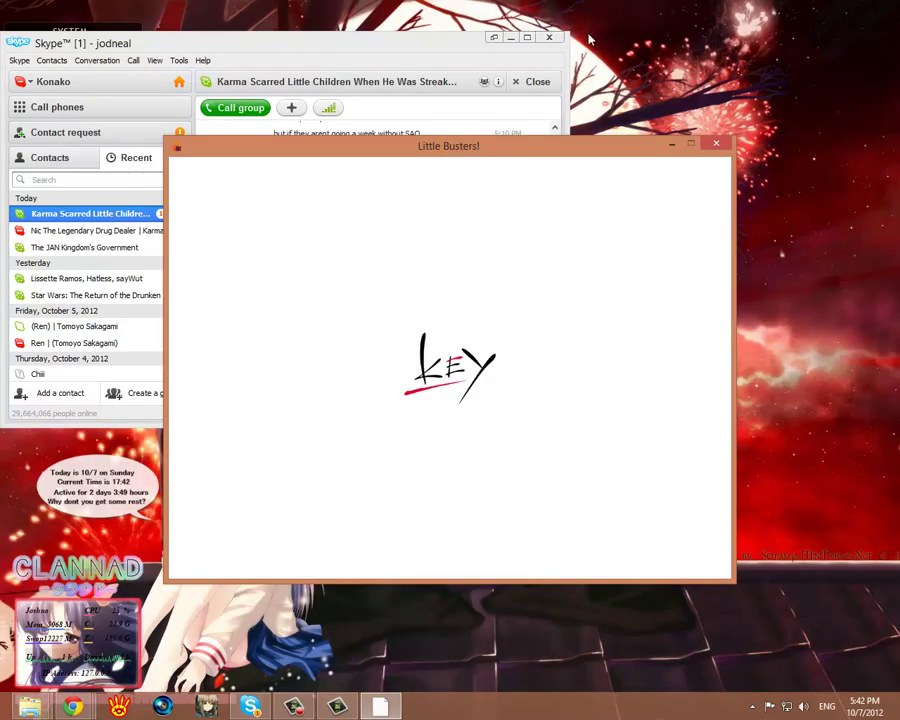
click(548, 37)
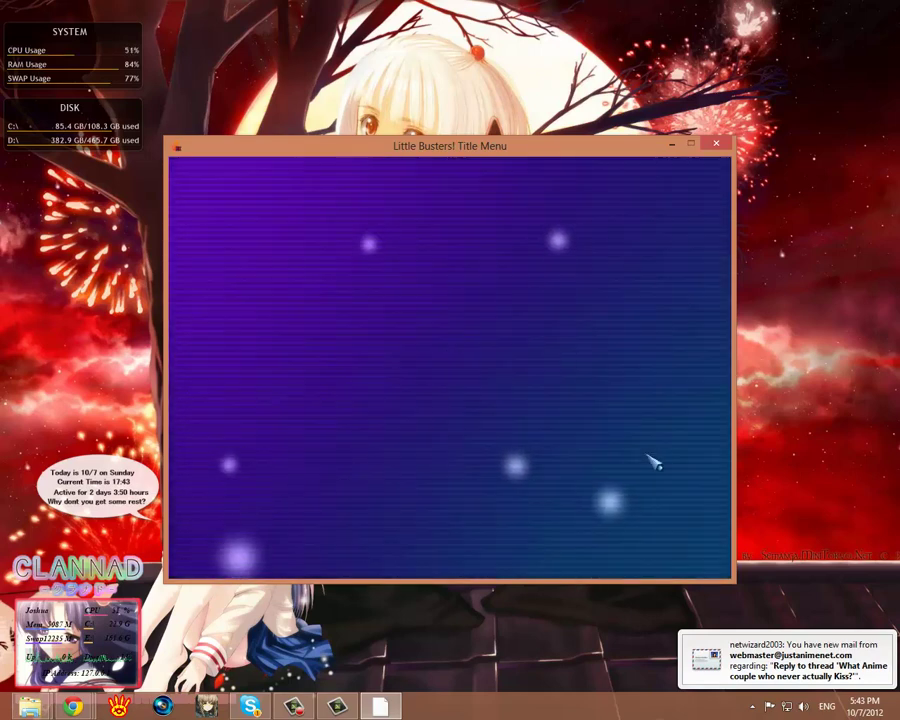
Dismiss the new mail notification and advance the opening story dialogue to check the game's English text.
click(886, 641)
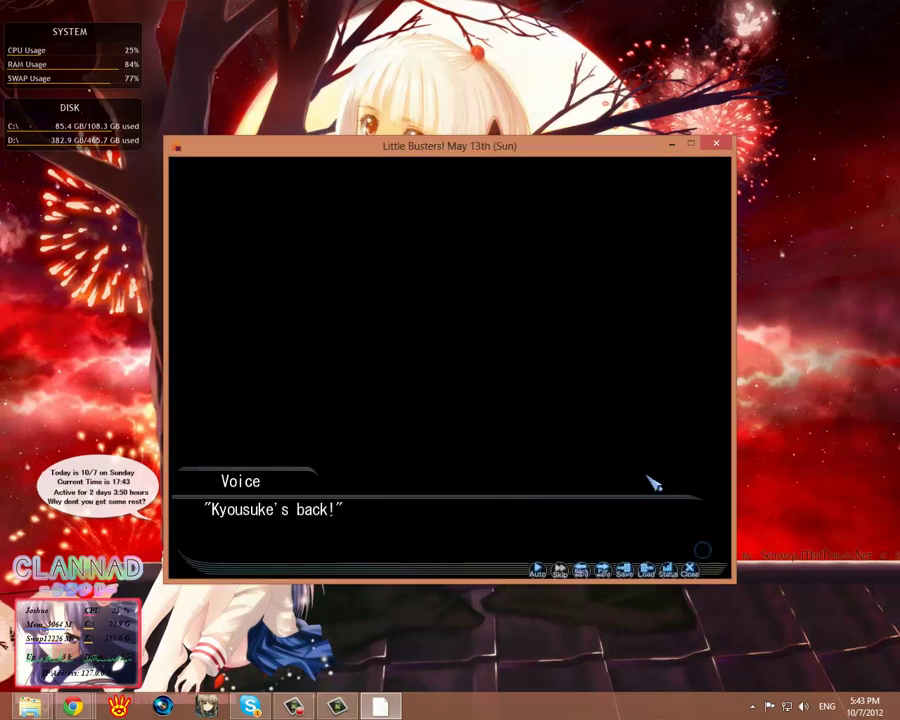
click(652, 484)
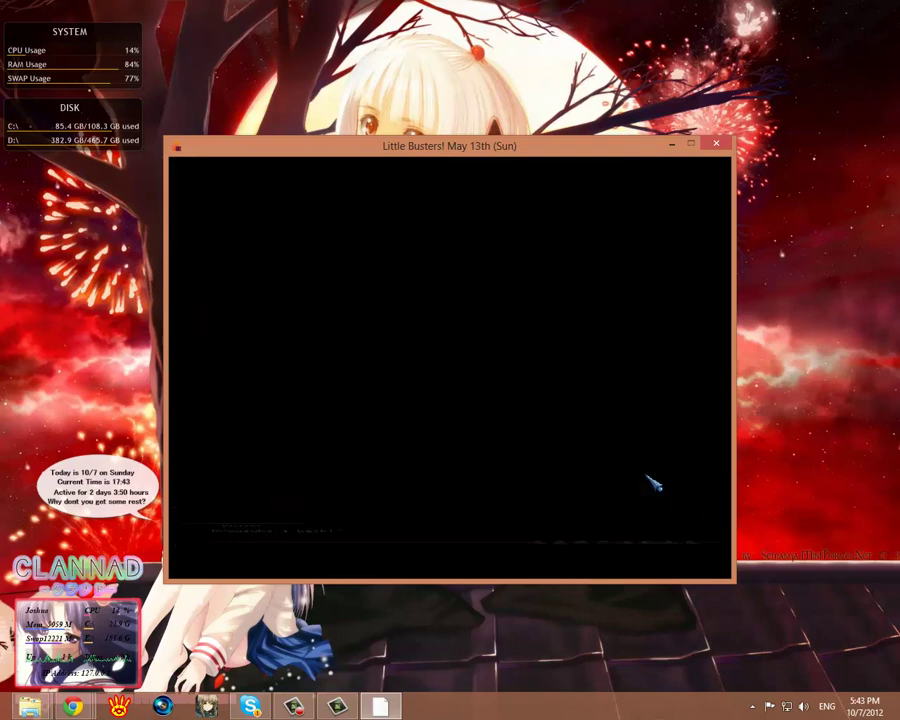